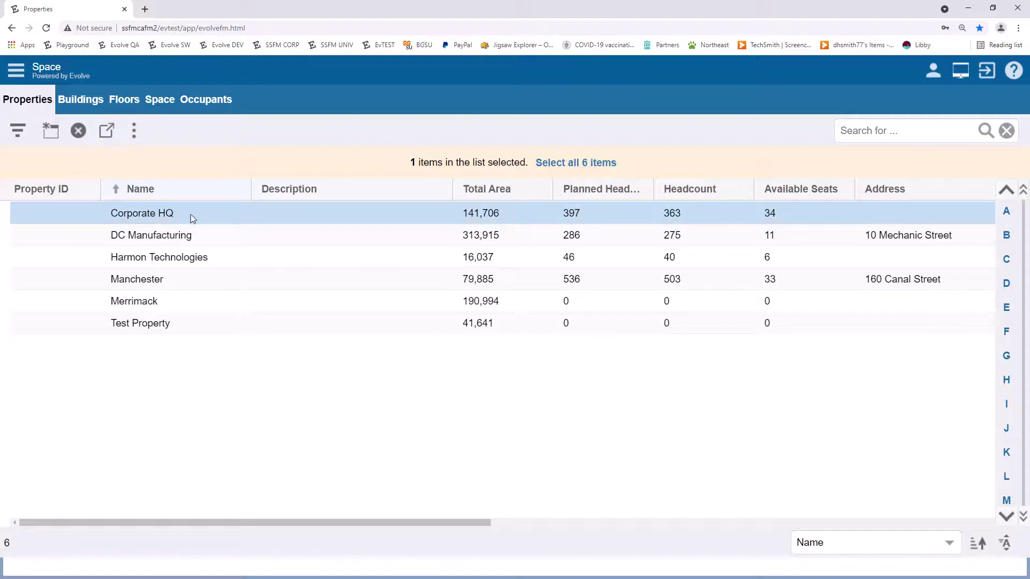
Check the building and floor lists for the Union Park building and its floor 8 under Corporate HQ.
click(92, 111)
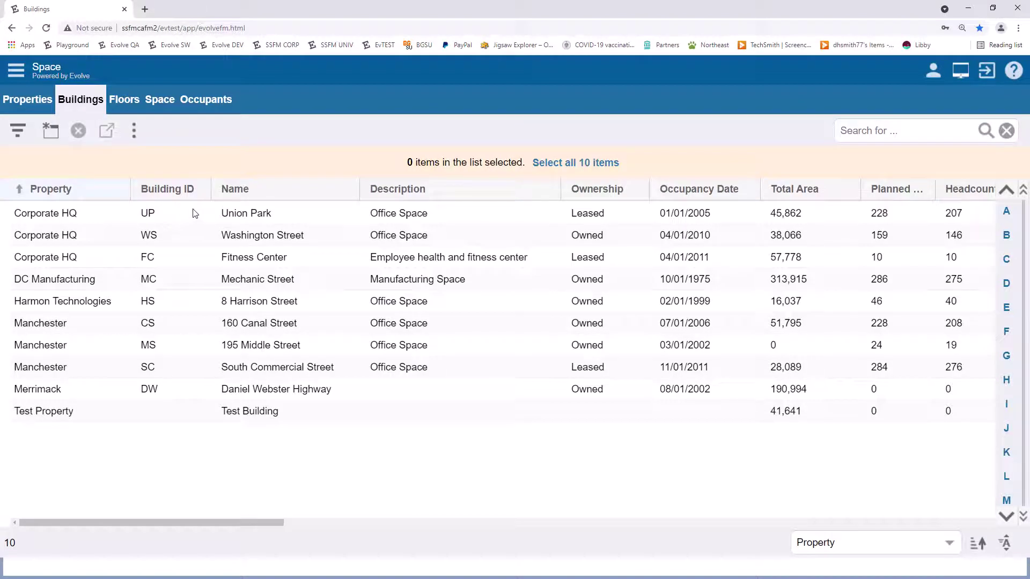
click(197, 215)
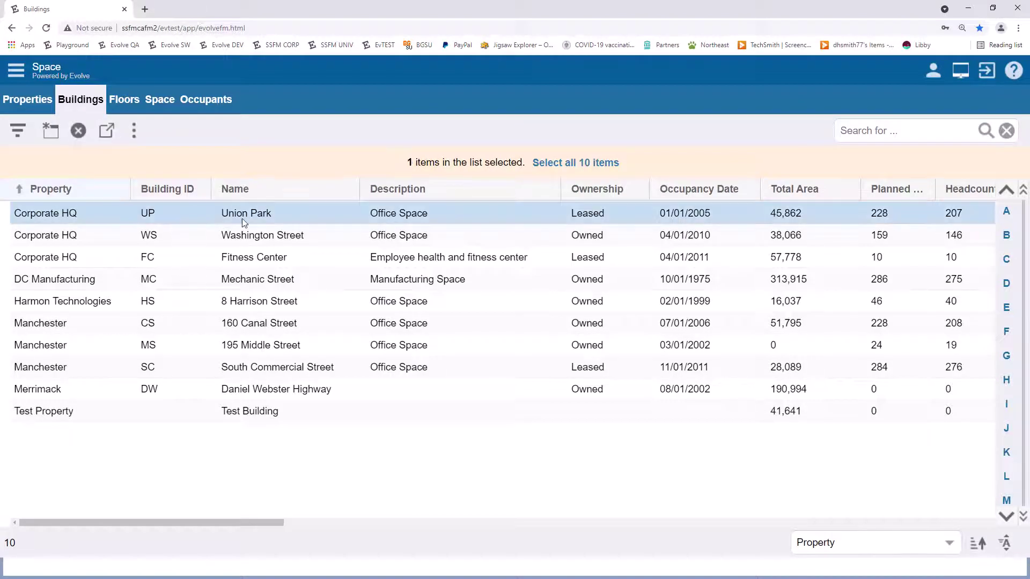
click(127, 101)
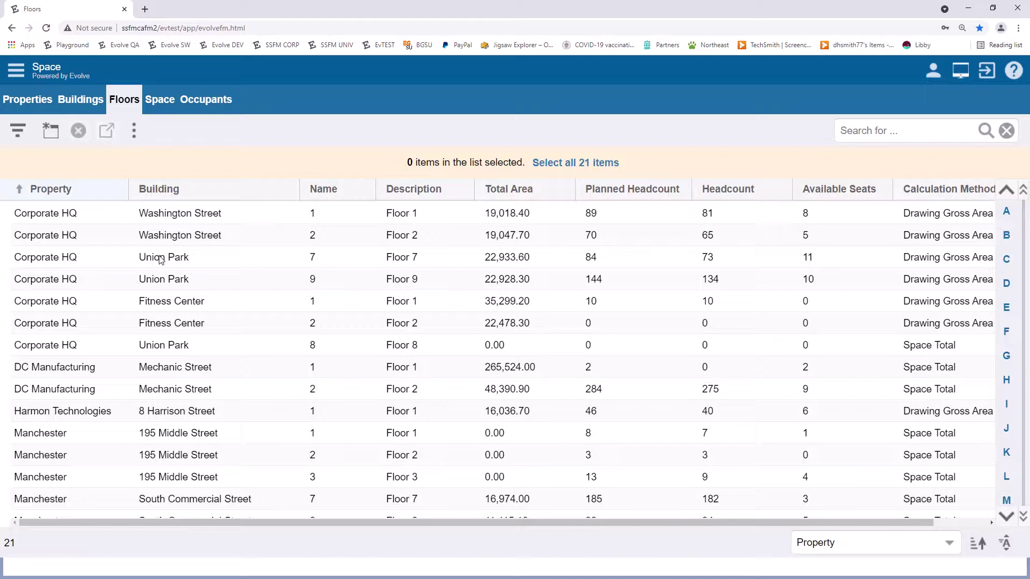
click(210, 346)
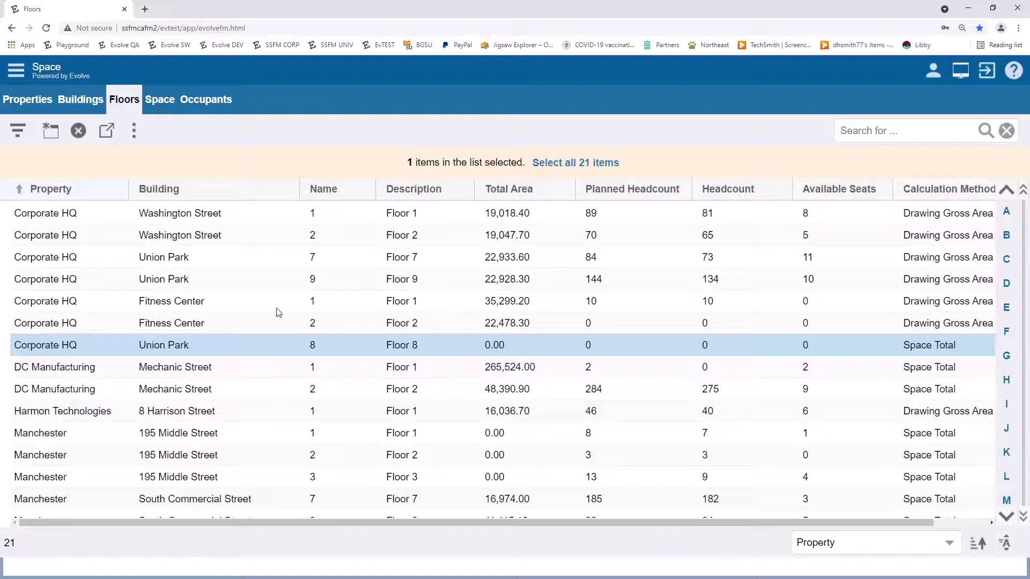
Open Drawing Management under Drawings in the Platform Administration module.
click(15, 79)
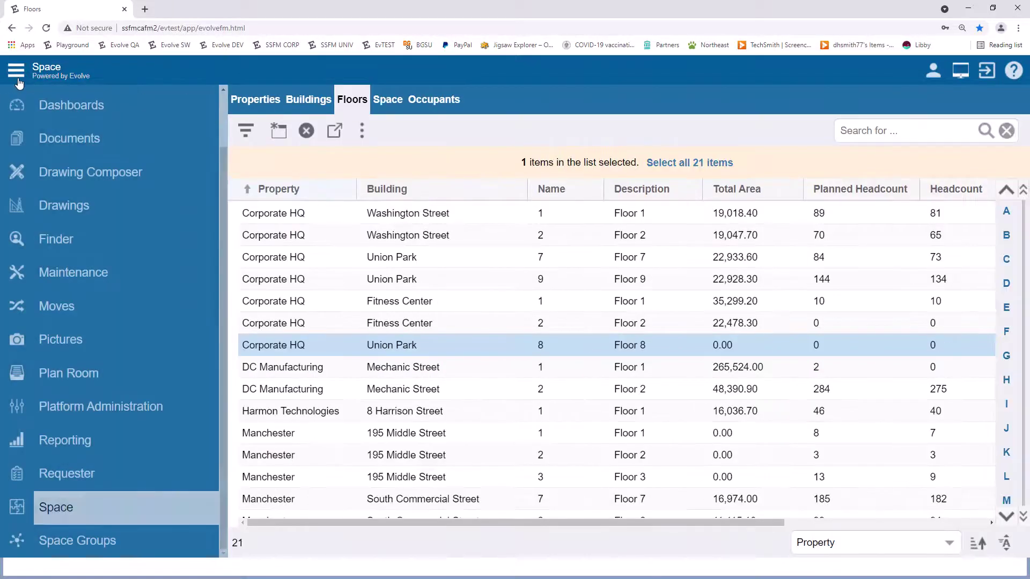
click(87, 408)
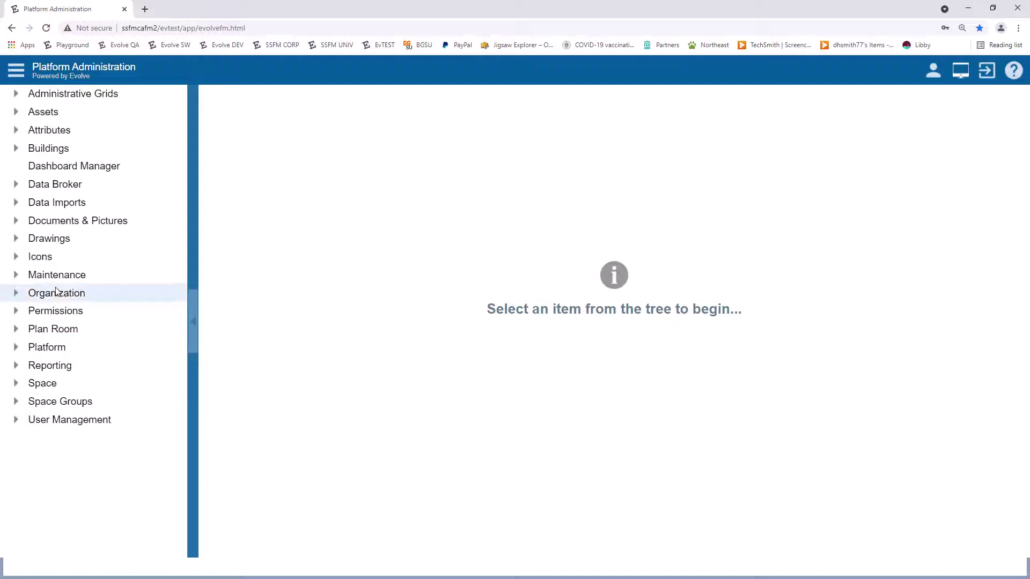
click(16, 238)
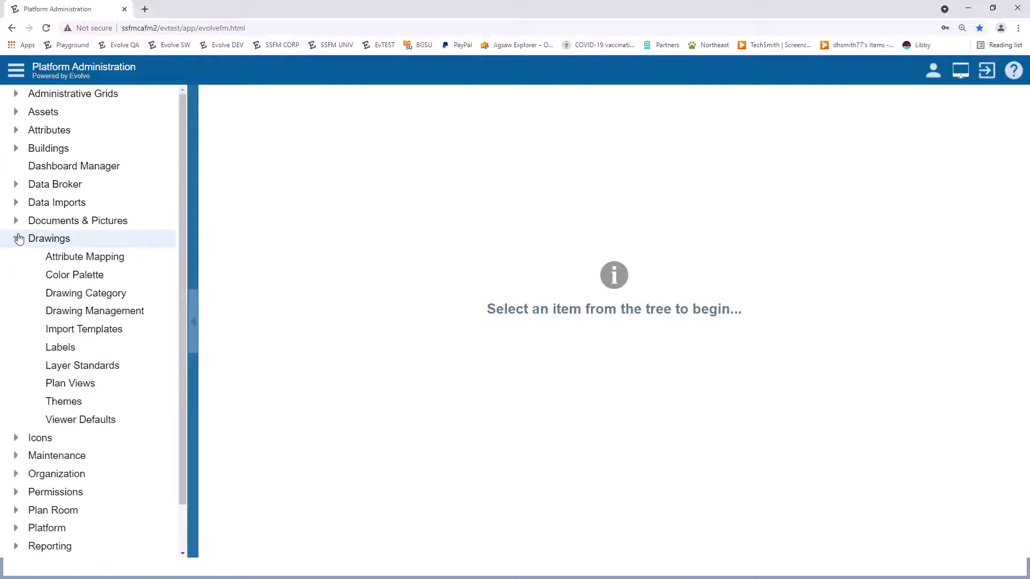
click(43, 314)
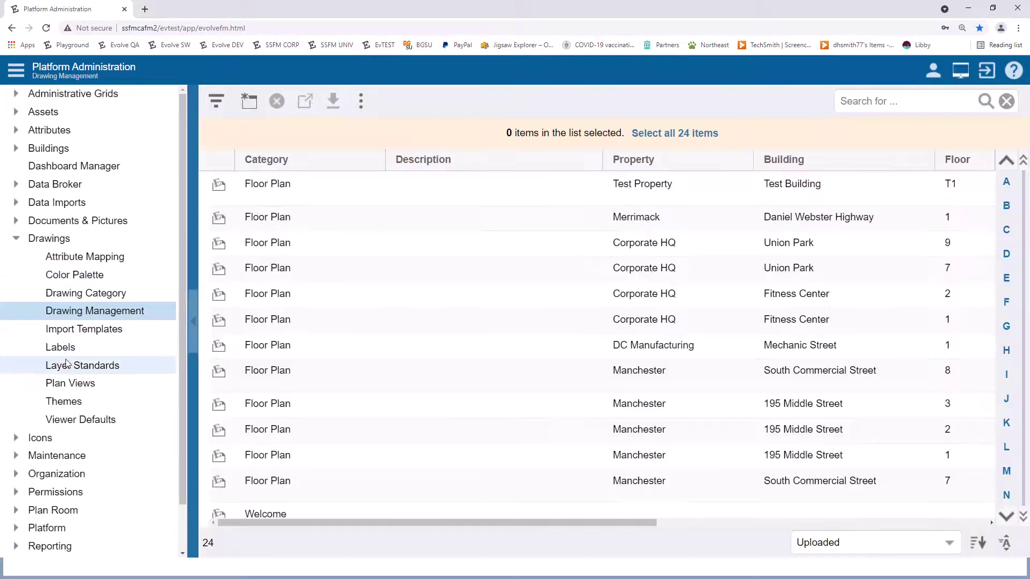
Start a new drawing import and choose the file STEP 2 Union Park 08-2018.dwf.
click(248, 102)
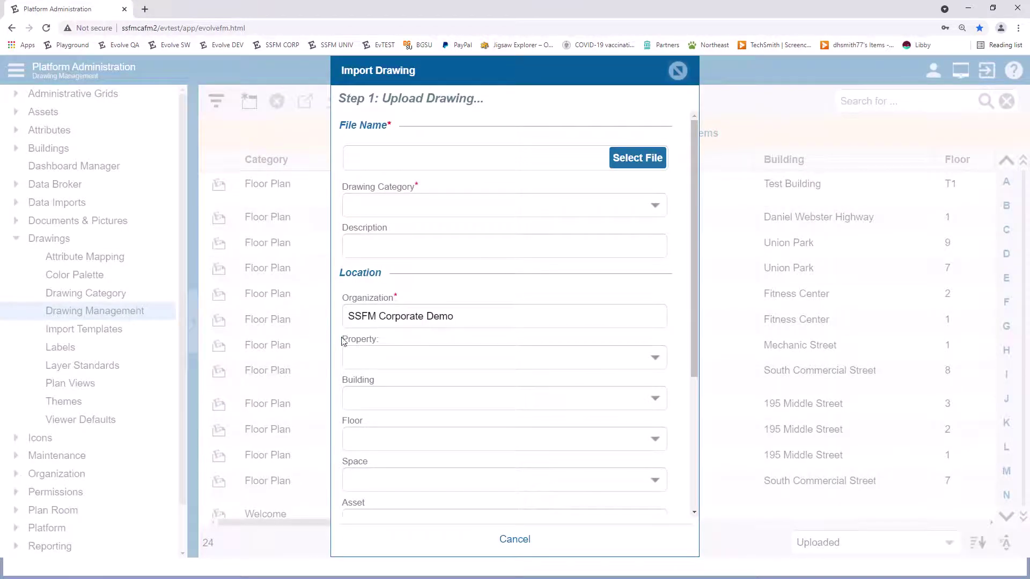
click(631, 164)
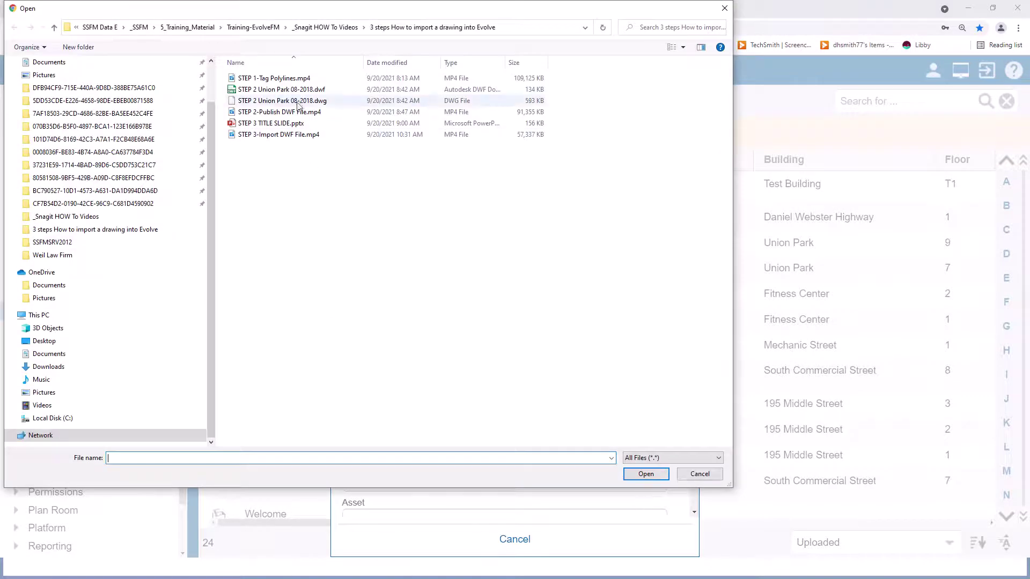
click(268, 89)
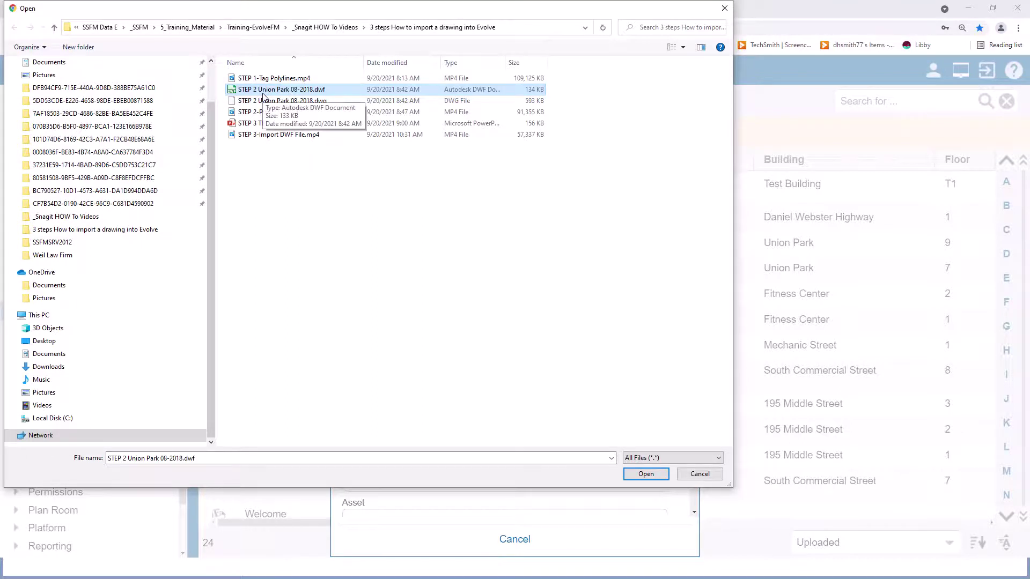
click(646, 475)
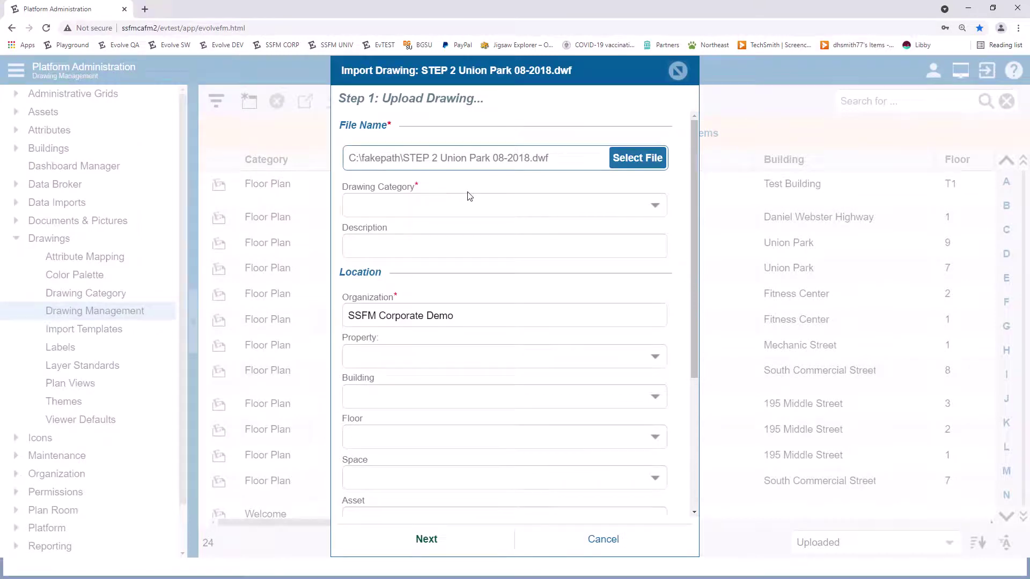
Set the drawing category to Floor Plan and the location to property Corporate HQ, building Union Park, floor 8.
click(656, 206)
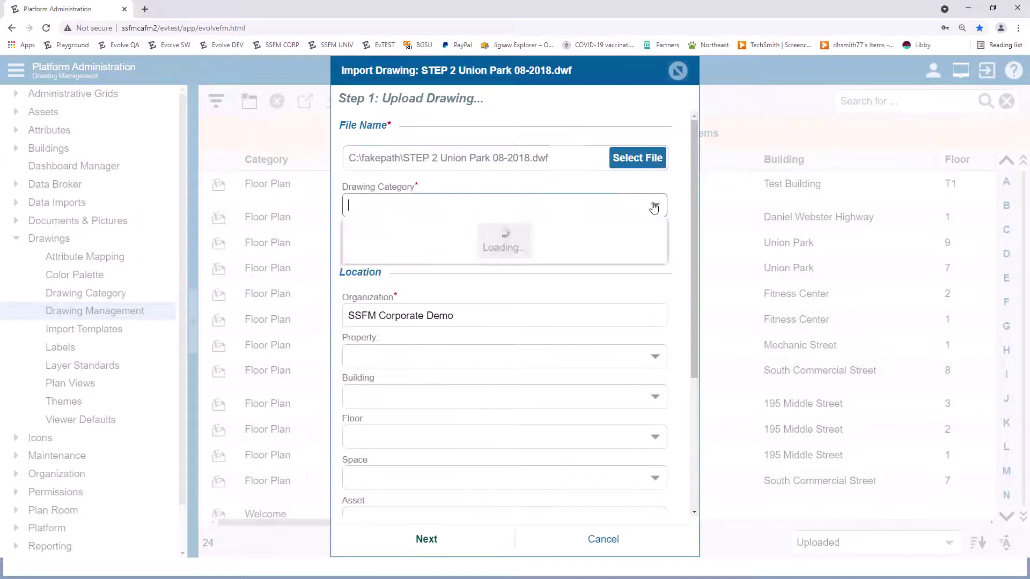
click(509, 272)
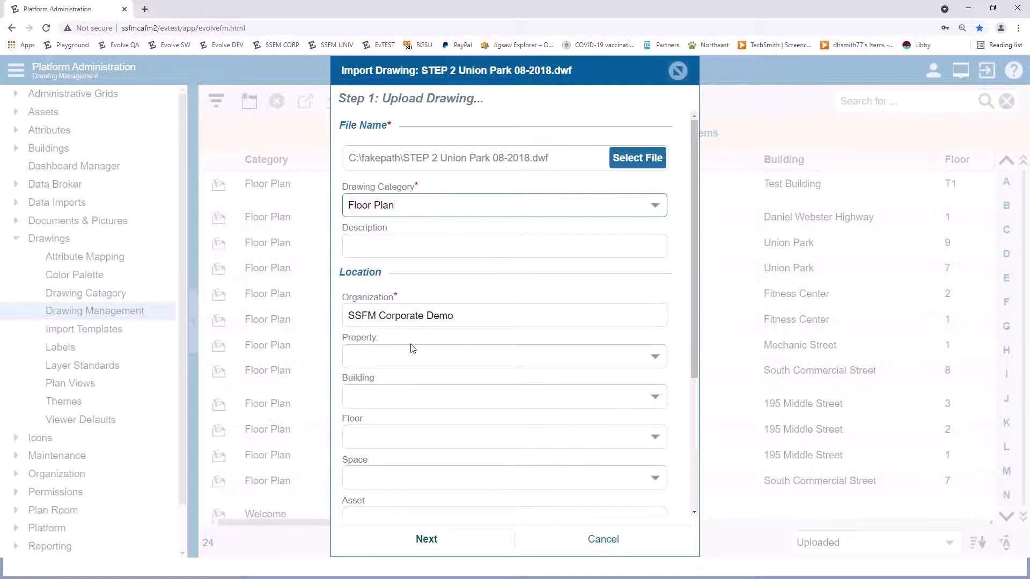
click(656, 356)
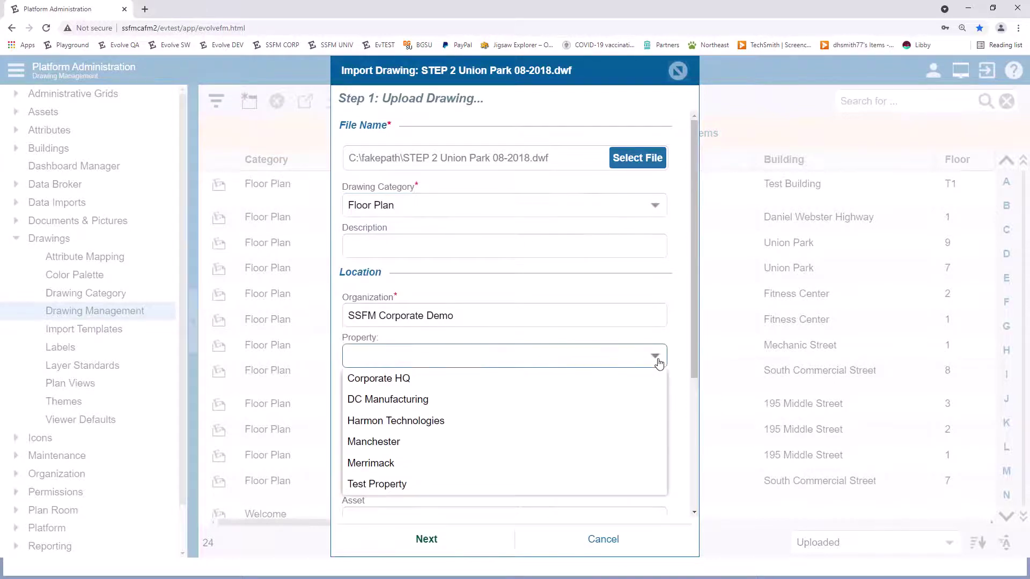
click(651, 385)
click(655, 397)
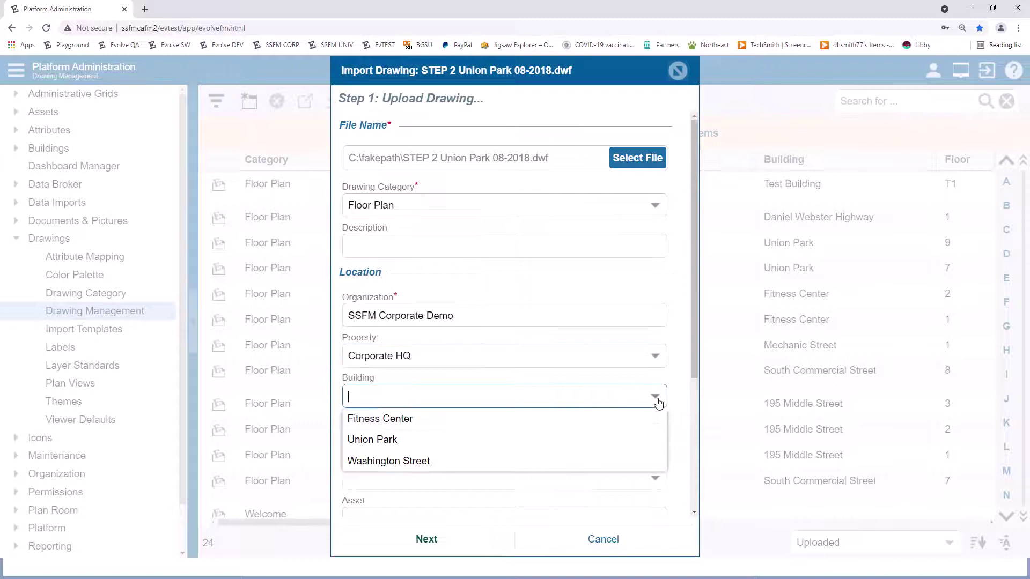
click(656, 437)
click(655, 437)
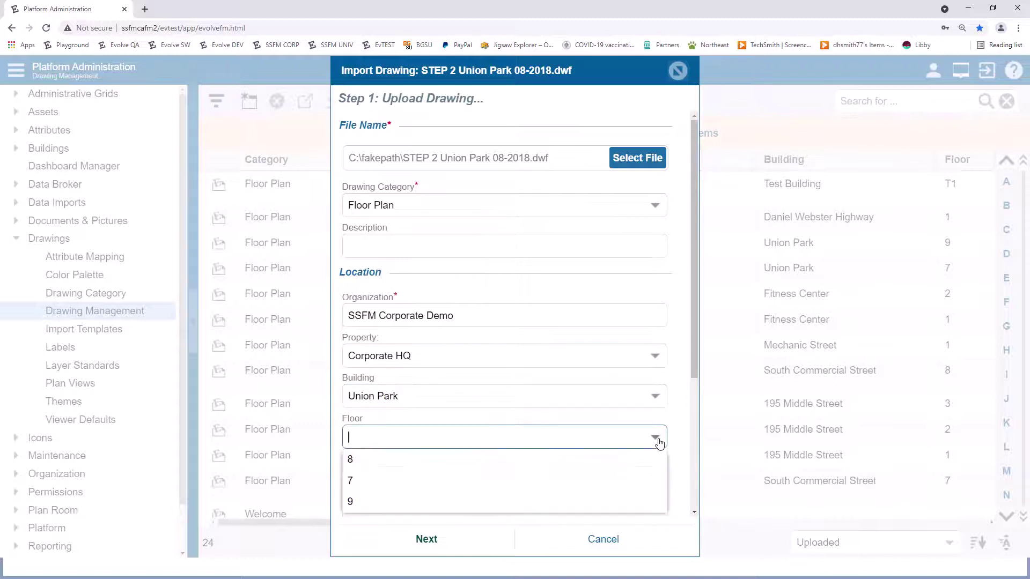
click(641, 465)
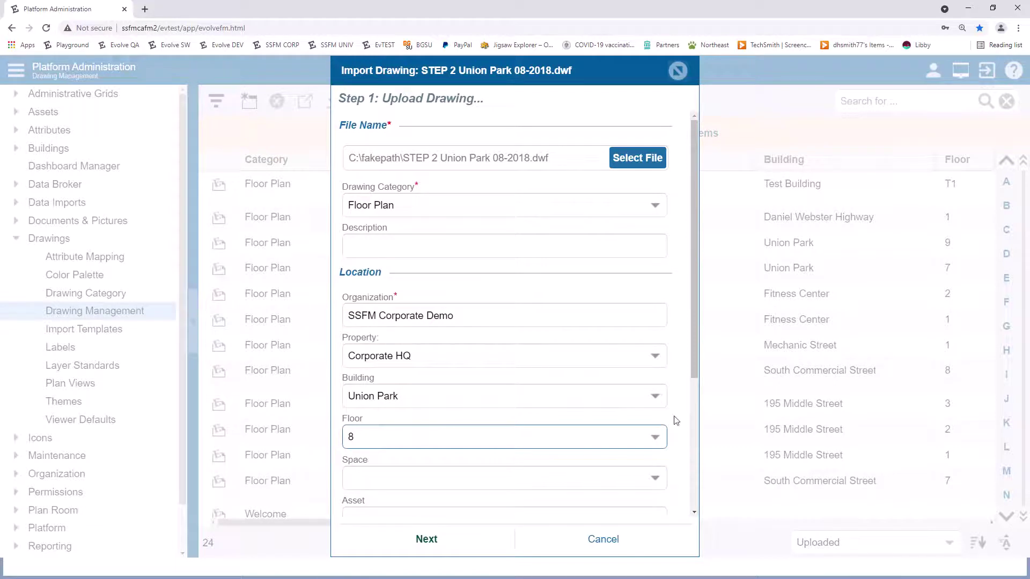
Choose the Advanced conversion type and accept the default advanced conversion options.
scroll(692, 379, down, 4)
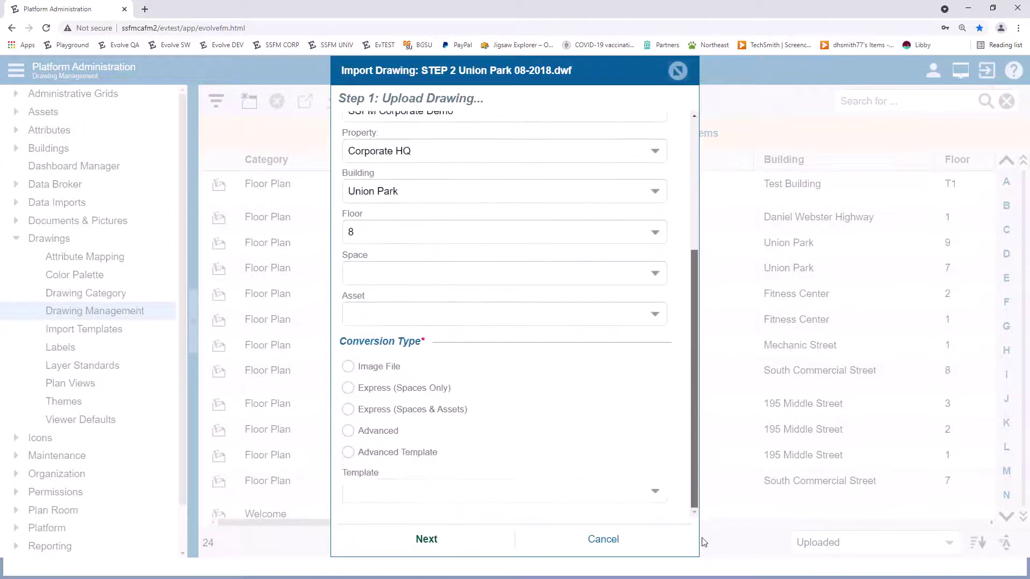
click(348, 433)
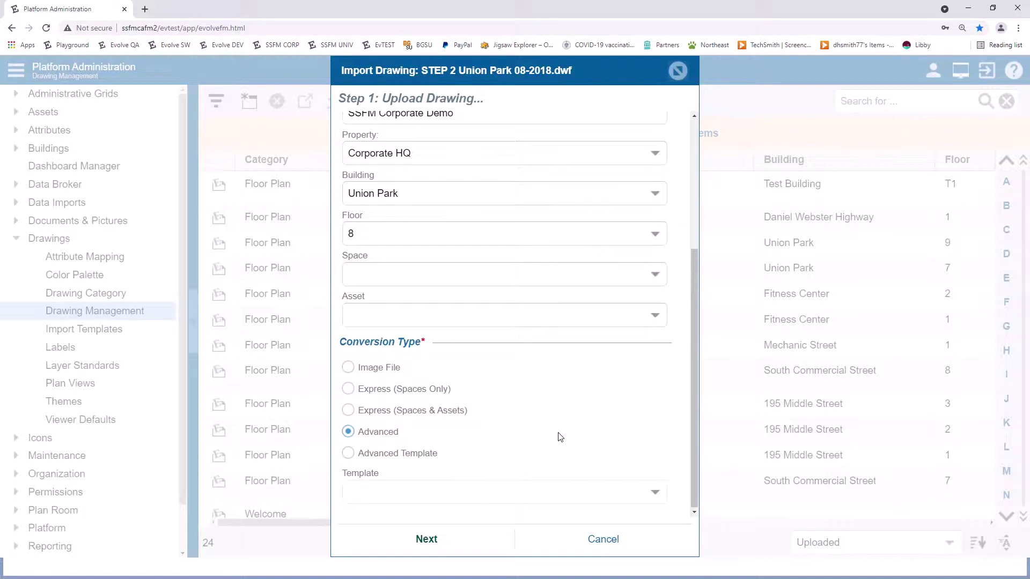
click(430, 550)
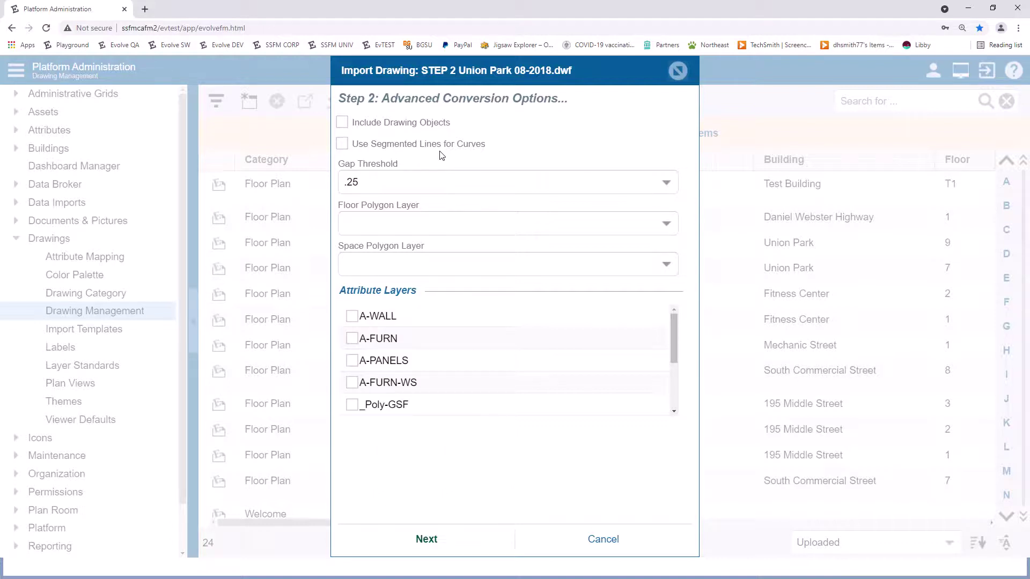
click(425, 547)
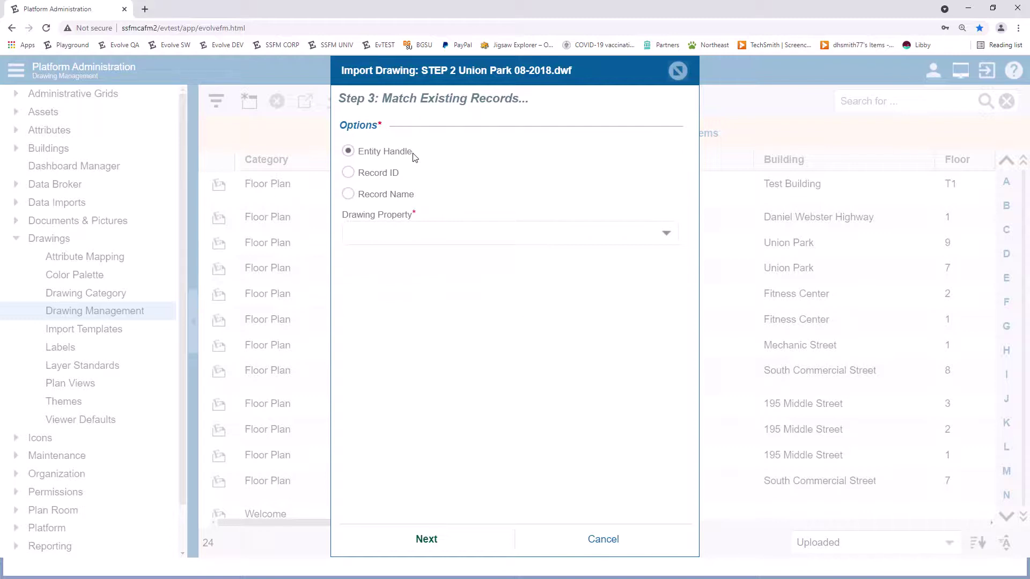
click(352, 174)
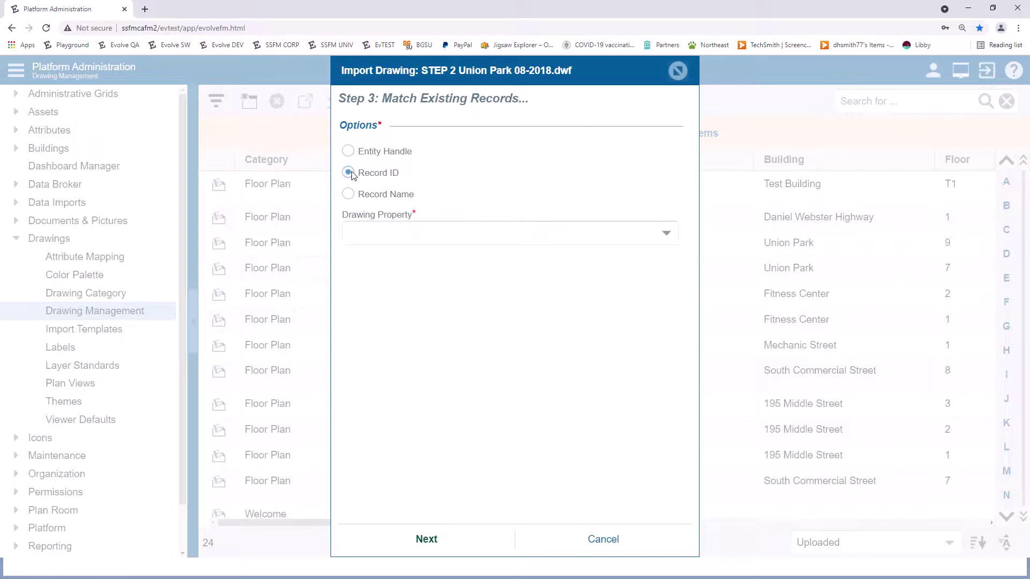
click(666, 235)
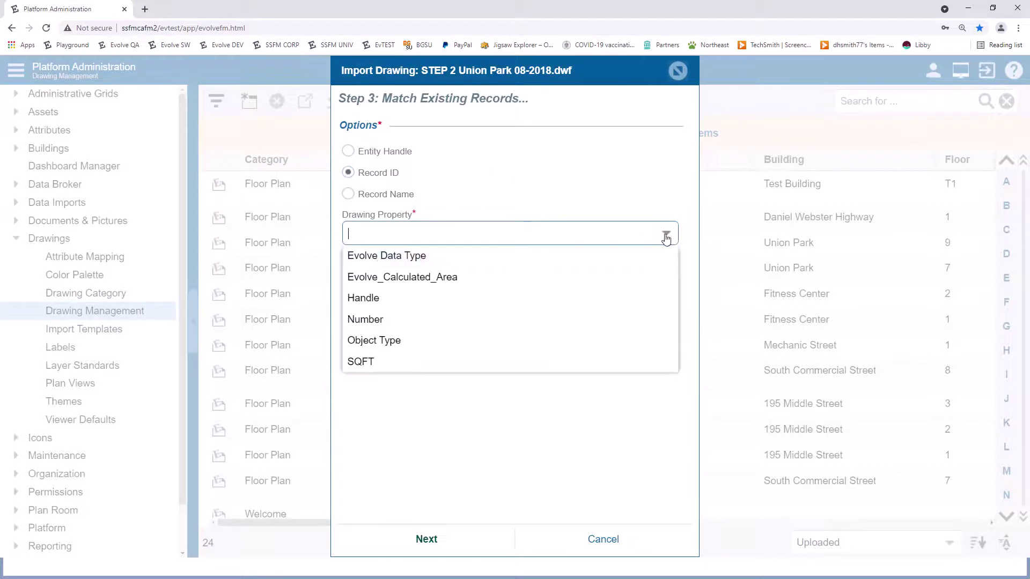
click(509, 319)
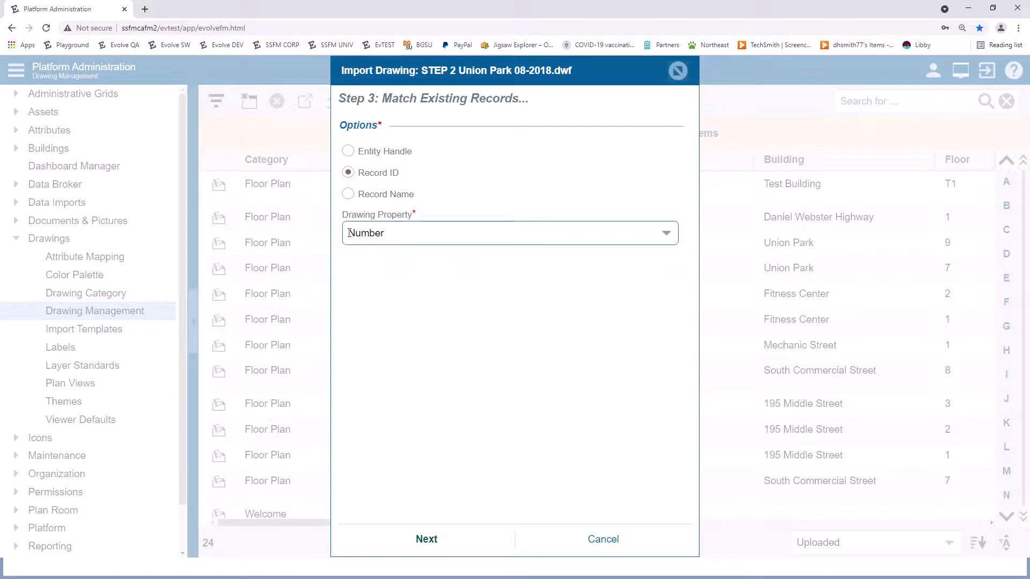
drag(349, 232, 395, 237)
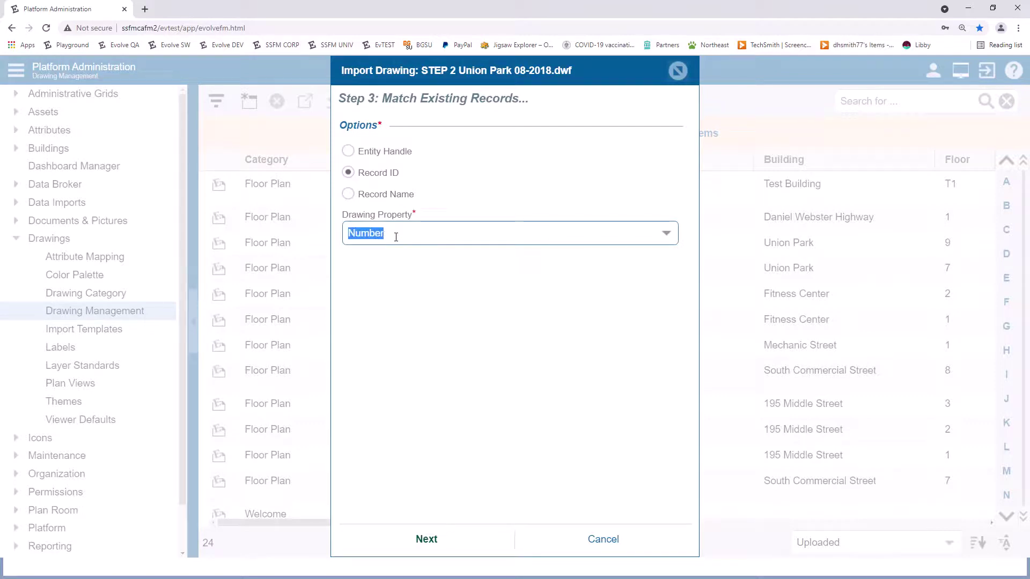
click(391, 232)
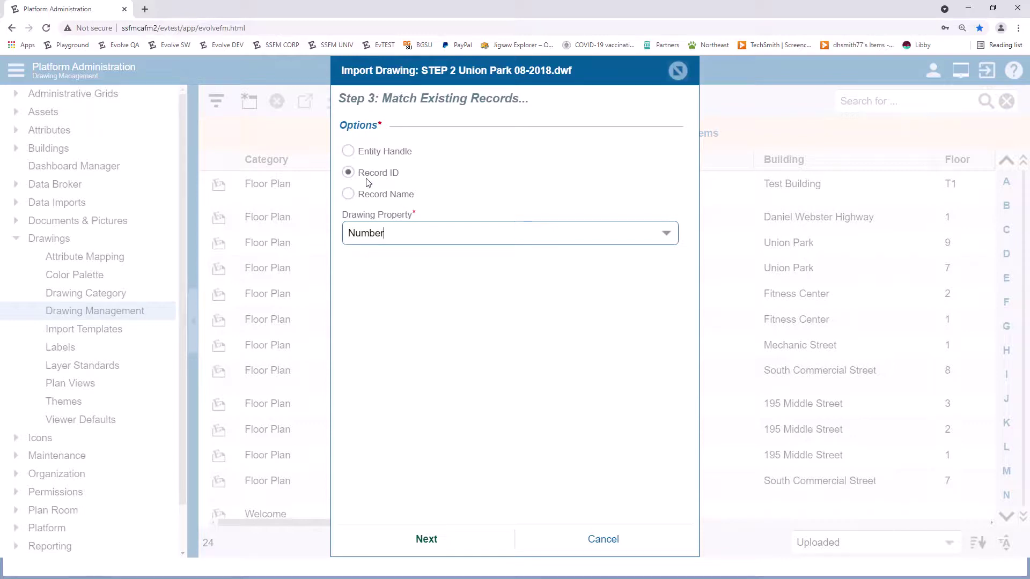
click(348, 153)
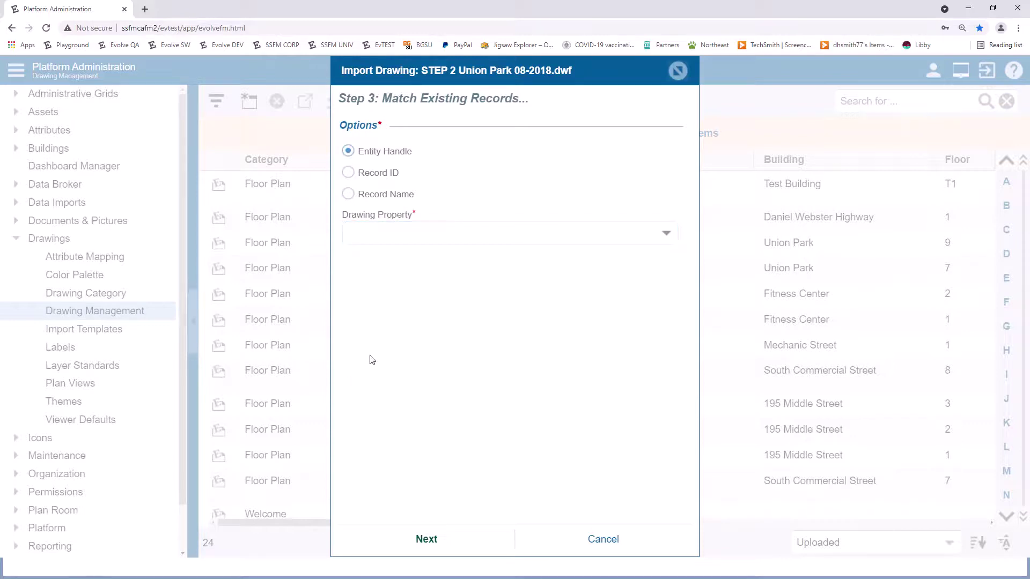
Accept Entity Handle matching and new record creation, and choose Yes for both adding attribute data and overwriting existing data.
click(428, 540)
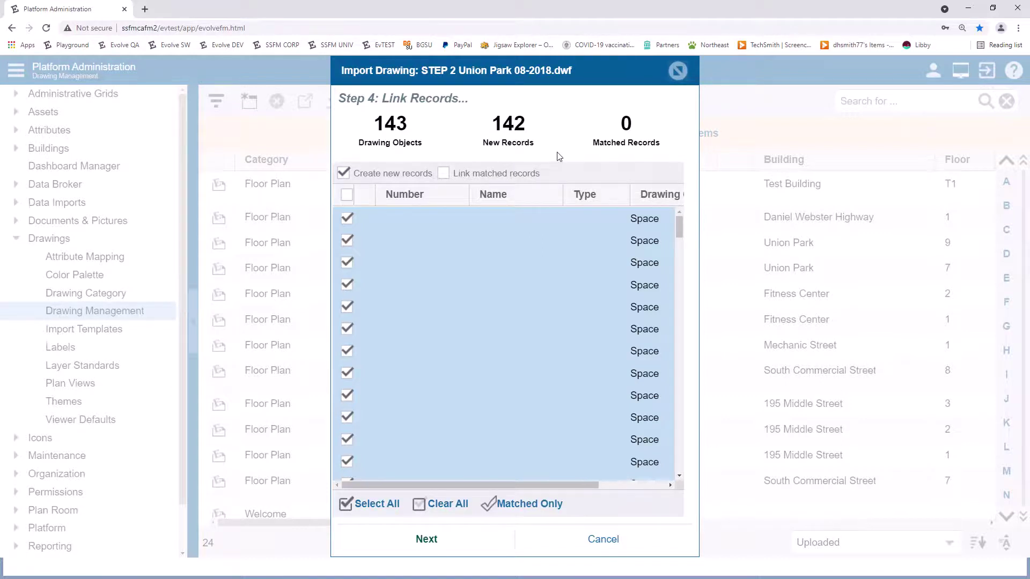
click(426, 540)
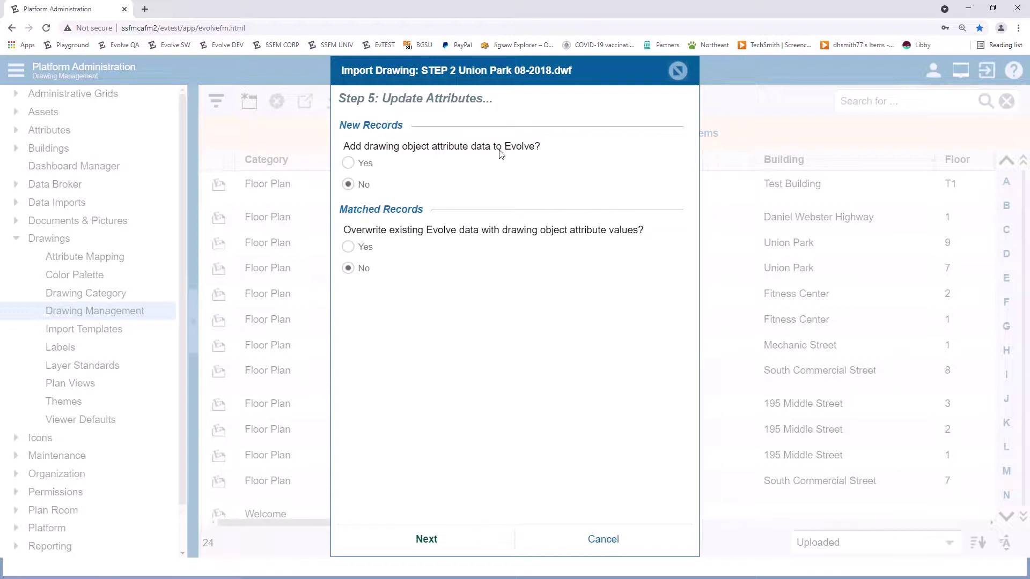
click(350, 163)
click(349, 248)
click(428, 540)
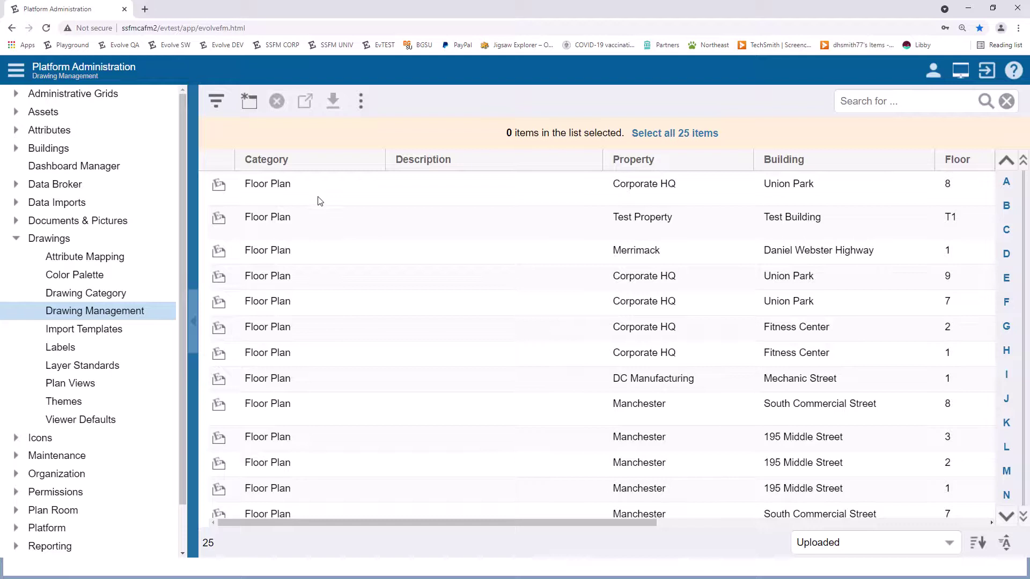
Open the layers of the imported Union Park floor 8 drawing and turn off the _Poly-GSF layer by default.
click(727, 184)
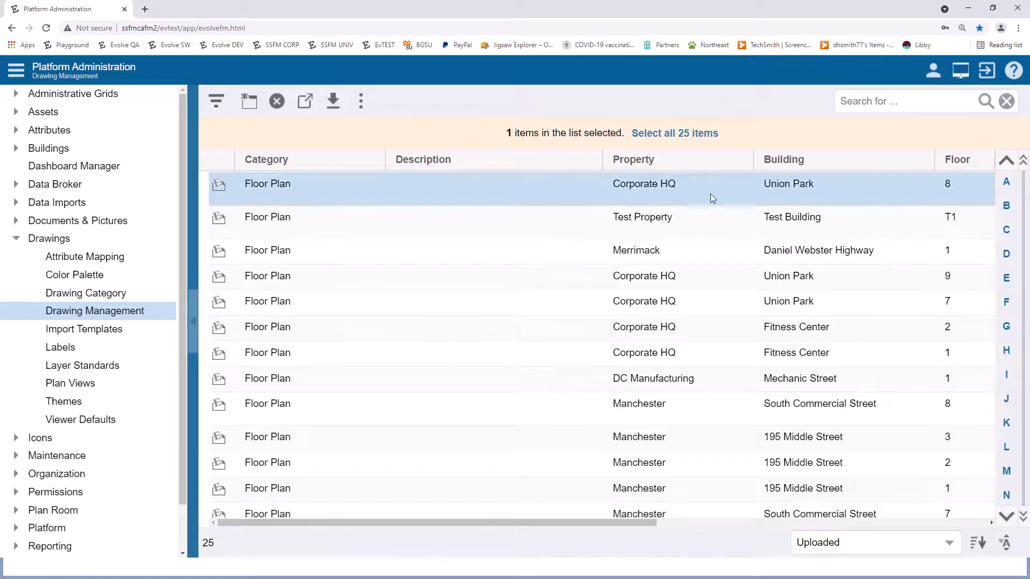
double_click(356, 191)
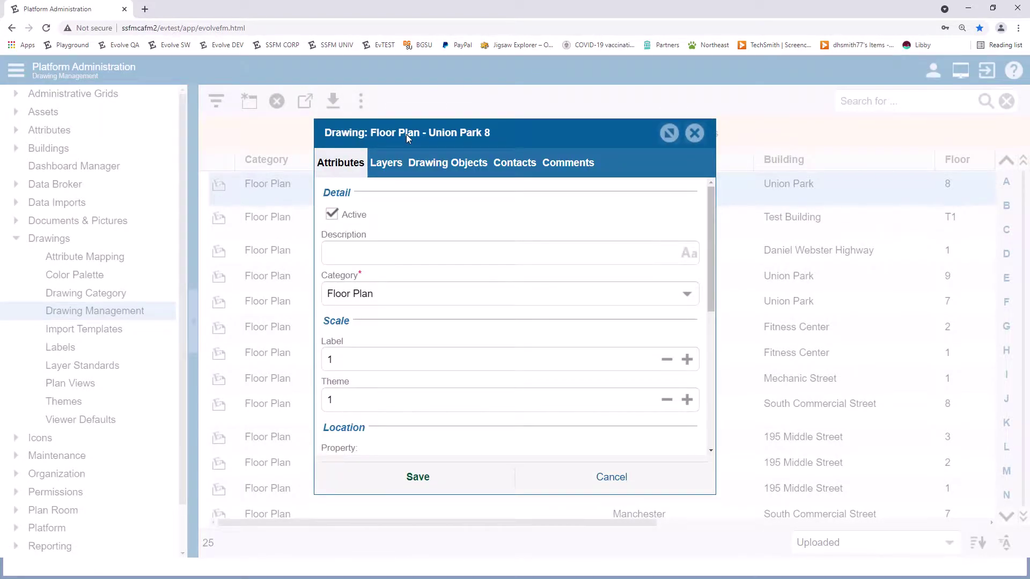
click(392, 168)
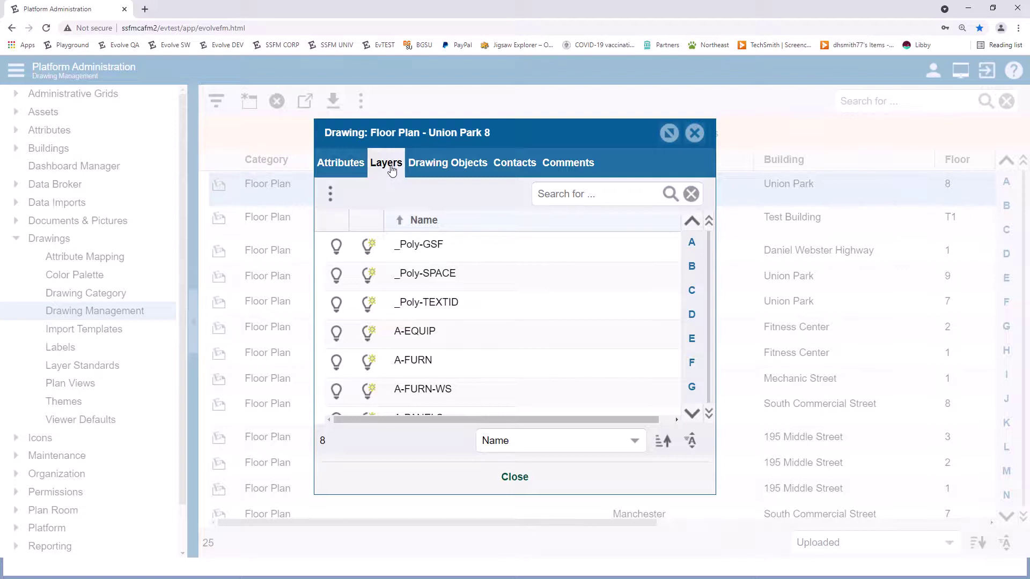
click(369, 249)
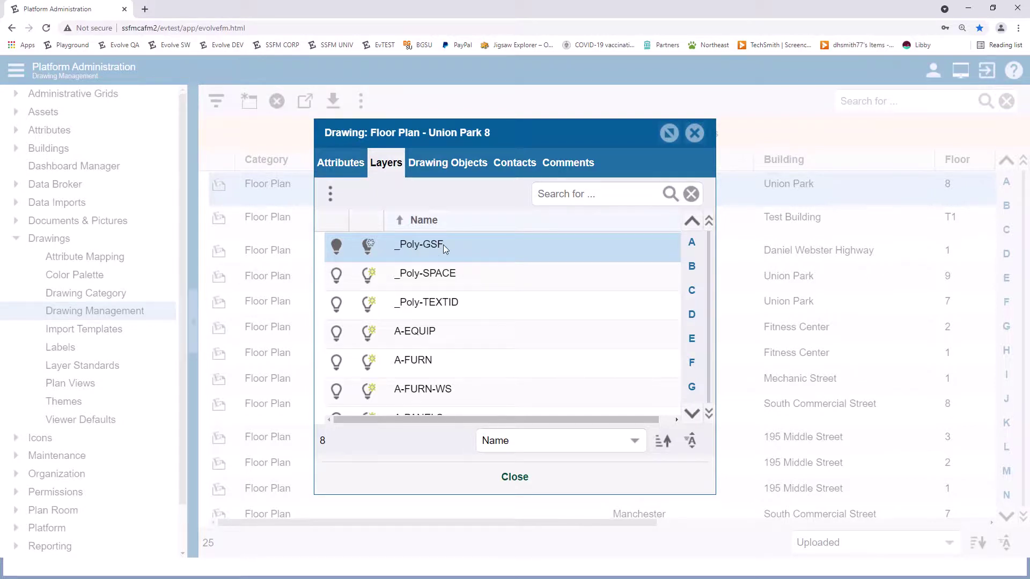
Turn off the _Poly-SPACE and _Poly-TEXTID layers by default and close the drawing's settings.
click(335, 278)
click(336, 276)
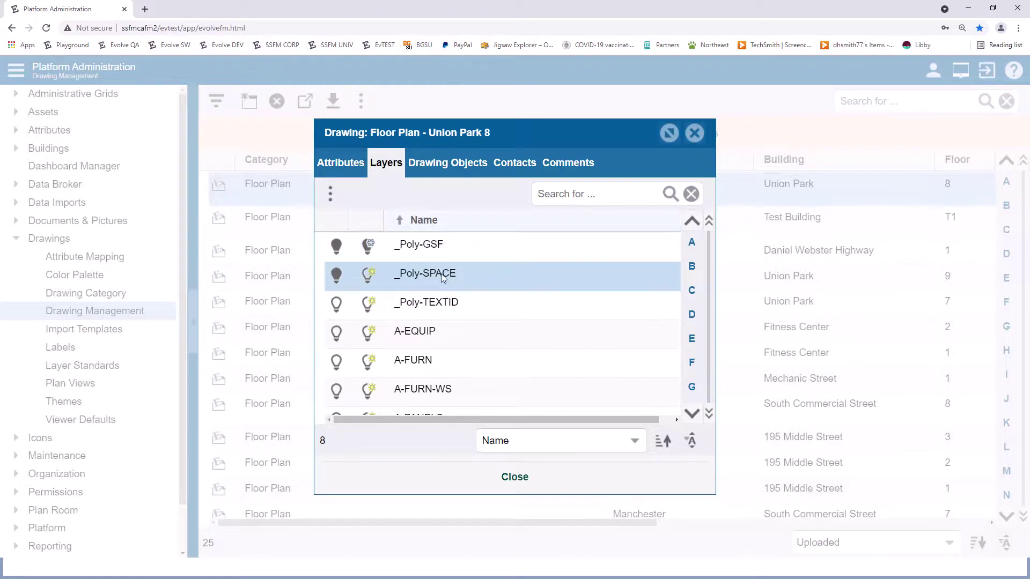
click(336, 304)
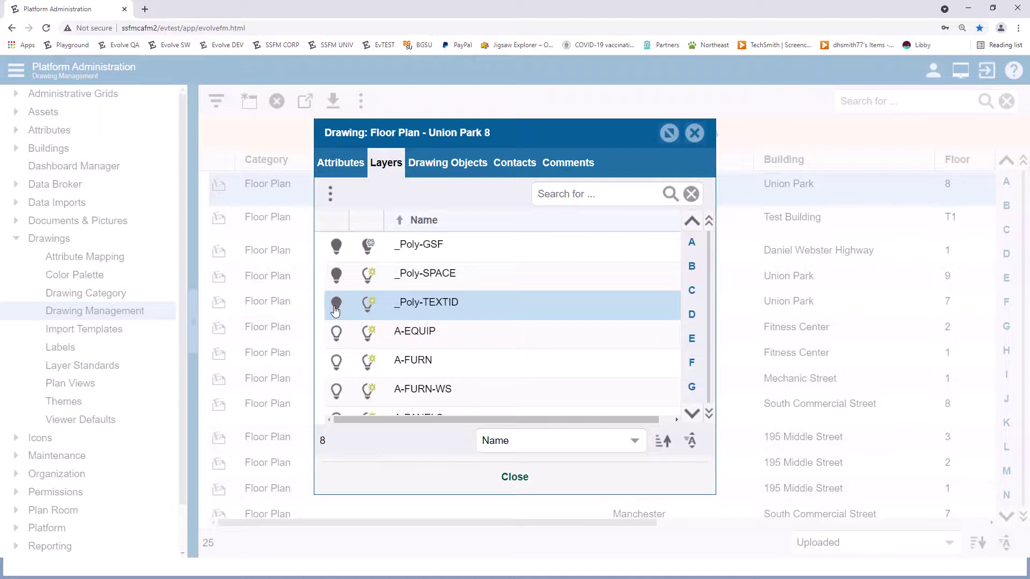
click(509, 477)
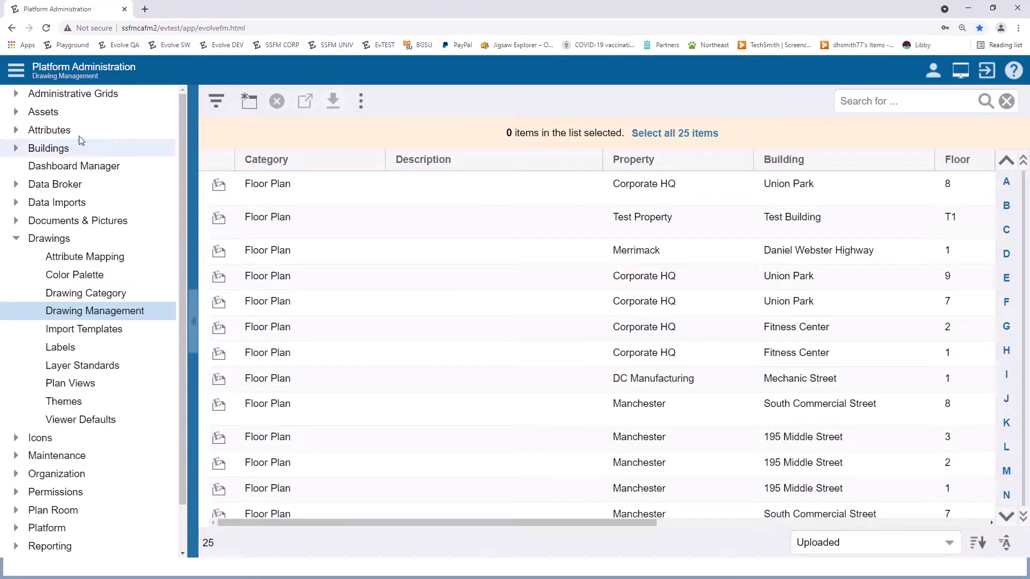
Open the Floor Plan drawing of Corporate HQ, Union Park, floor 8 in the Drawings module.
click(16, 71)
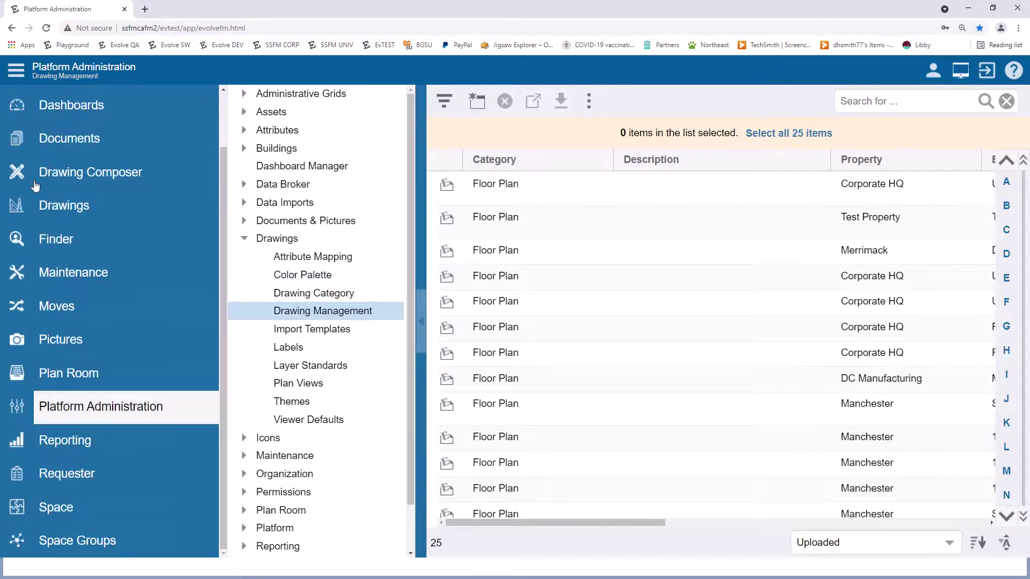
click(53, 206)
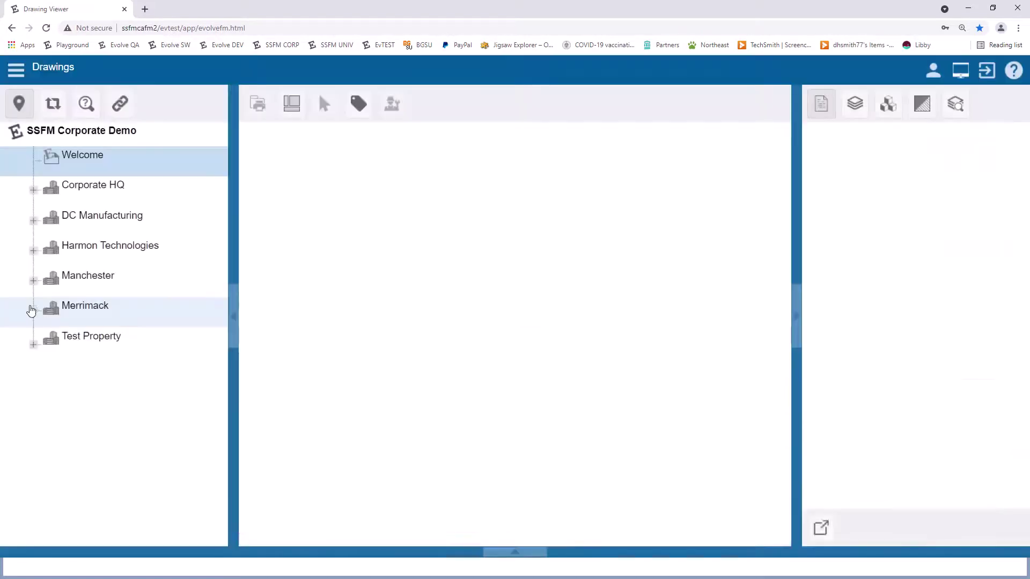
click(33, 190)
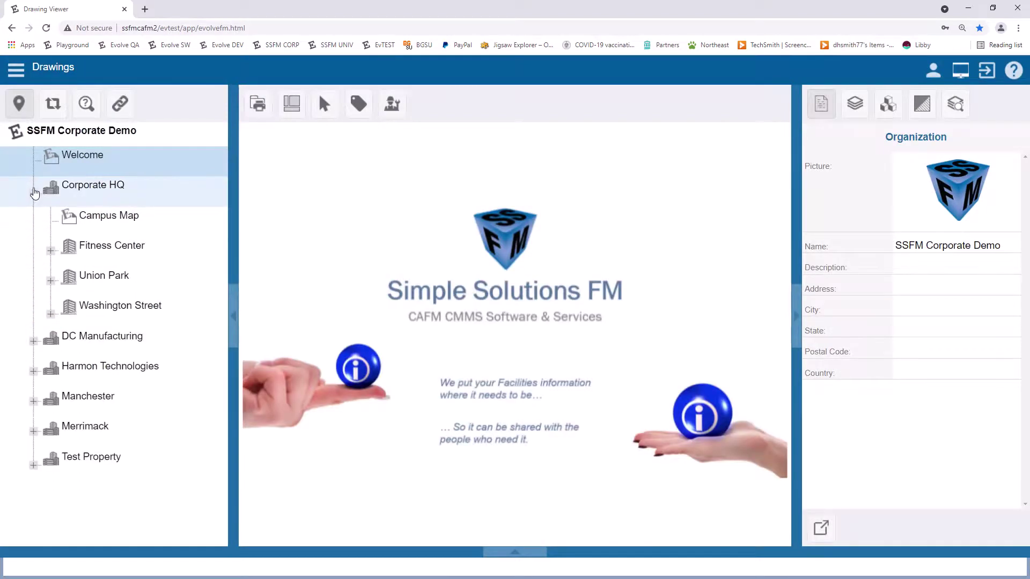
click(49, 281)
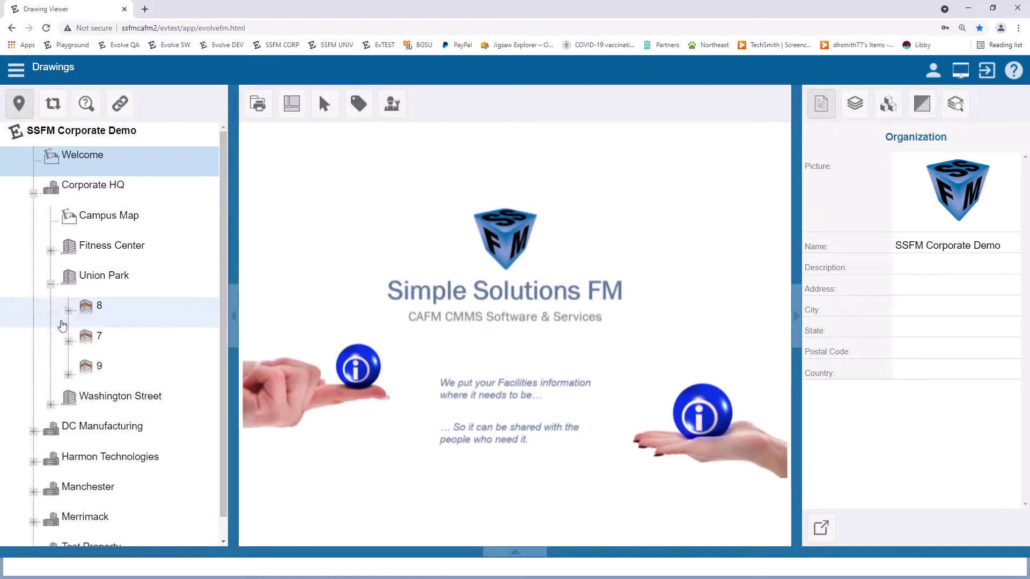
click(70, 311)
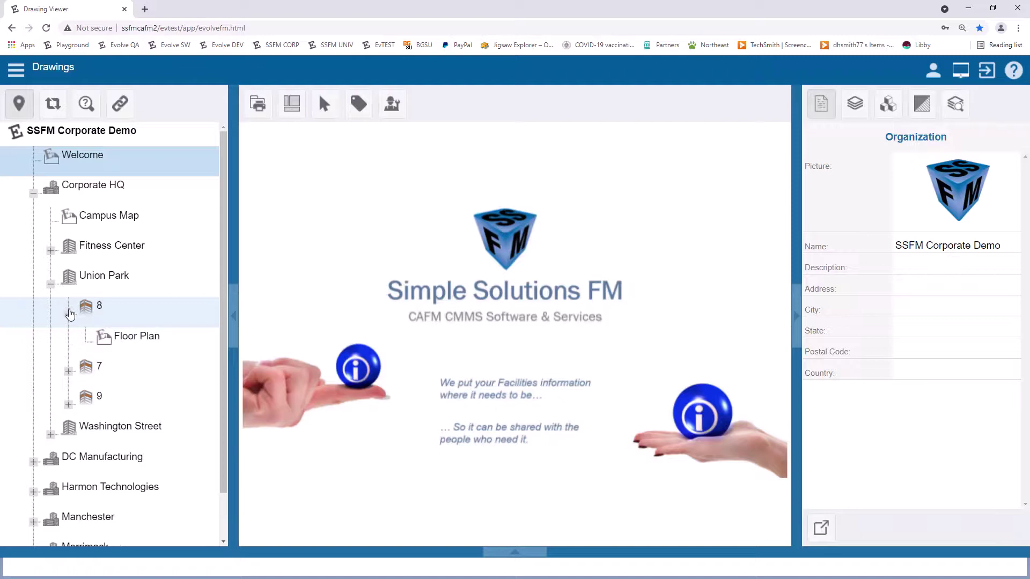
click(129, 338)
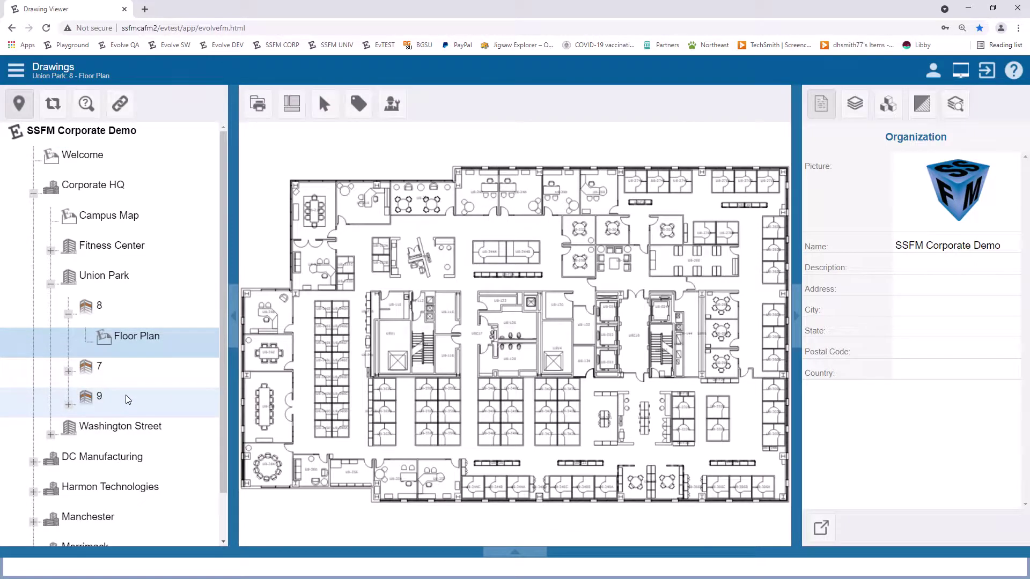
Select space U8-214 on the floor plan and examine its Space ID and area.
click(261, 183)
click(299, 230)
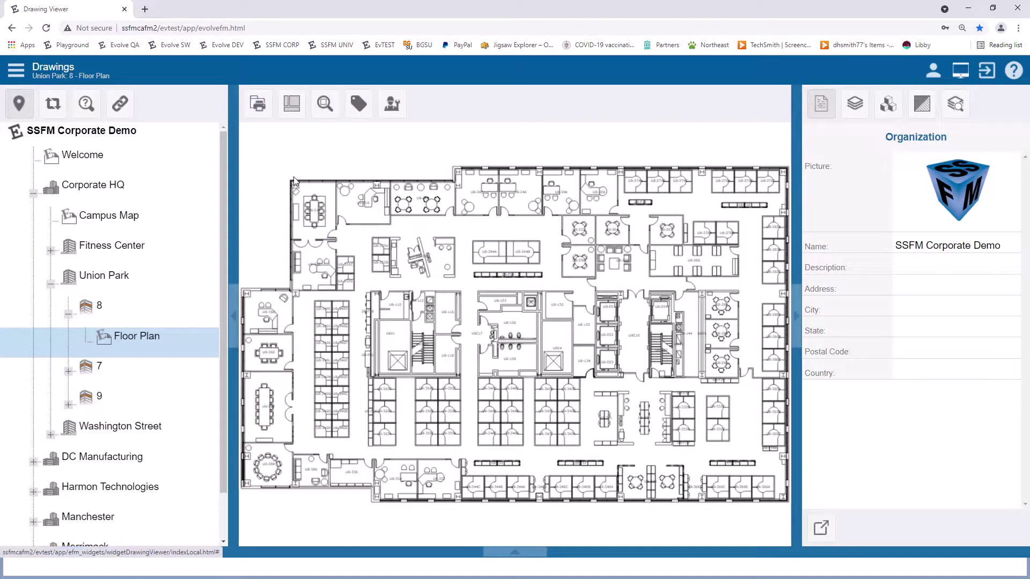
mouse_move(273, 164)
mouse_down()
mouse_move(418, 283)
mouse_move(472, 304)
mouse_up()
right_click(262, 337)
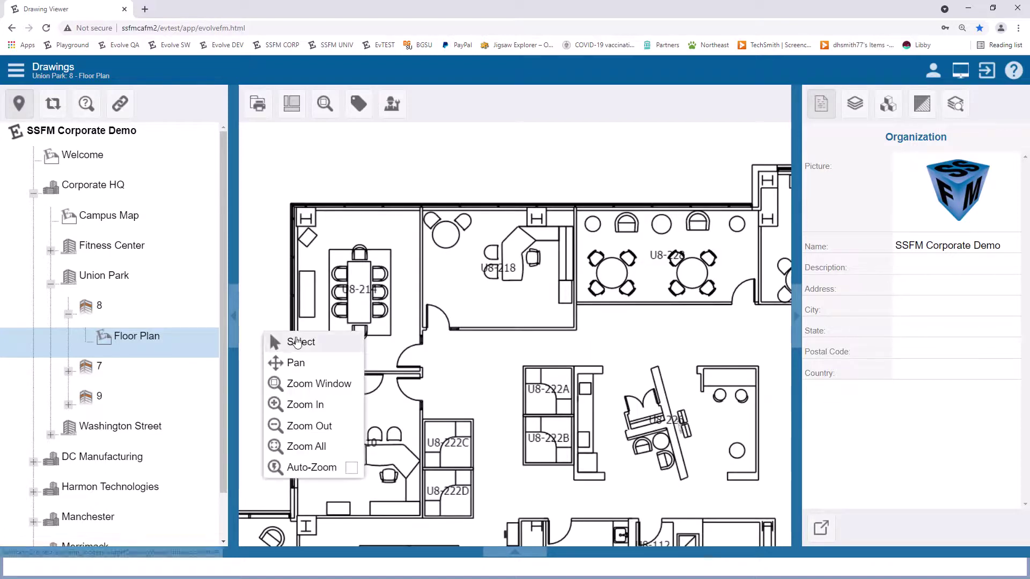
click(293, 341)
click(361, 278)
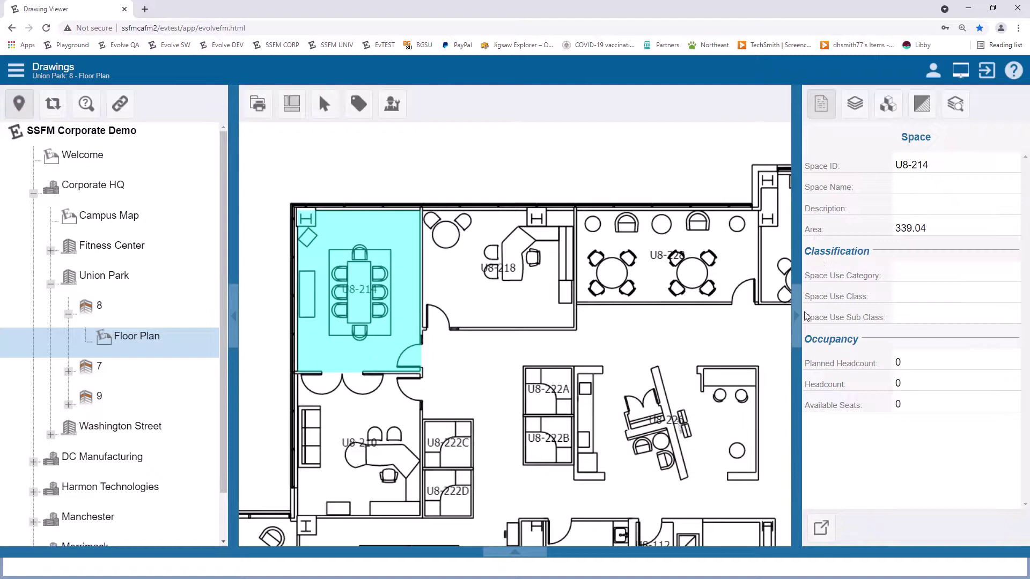
drag(895, 166, 928, 165)
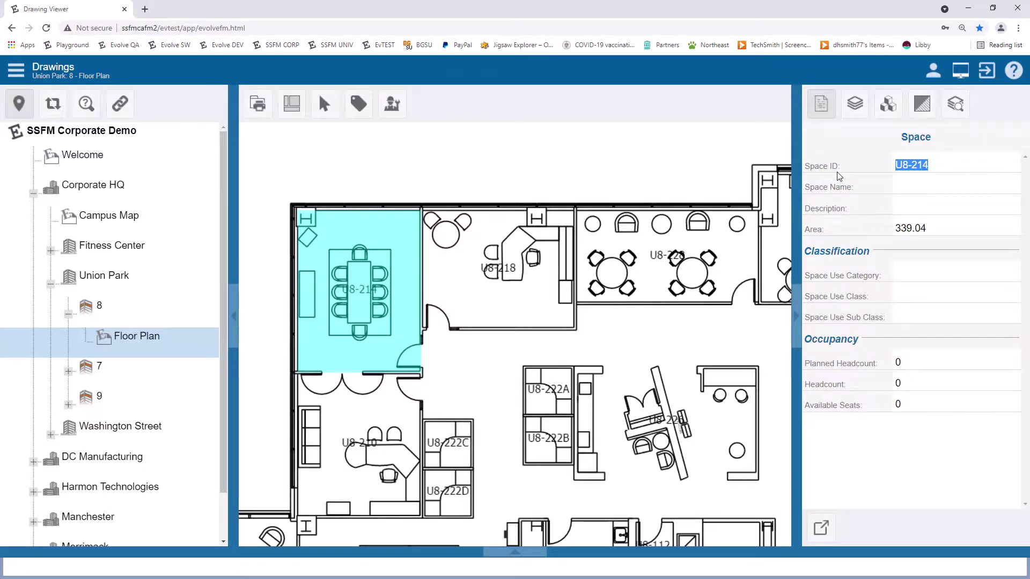
click(897, 226)
drag(896, 227, 927, 228)
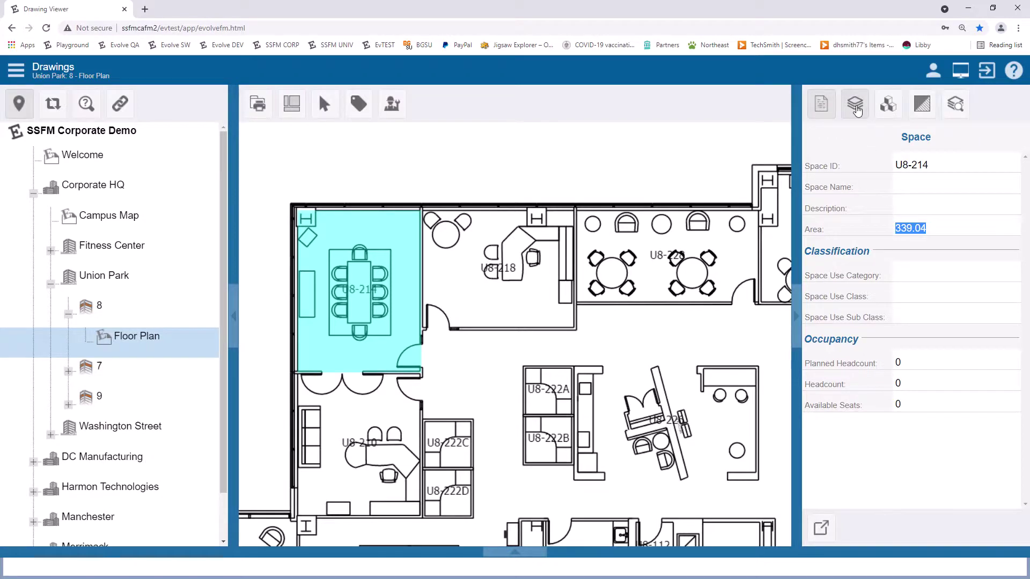
Show the drawing's layers and switch _Poly-SPACE and then _Poly-TEXTID on and off again to compare the plan.
click(855, 107)
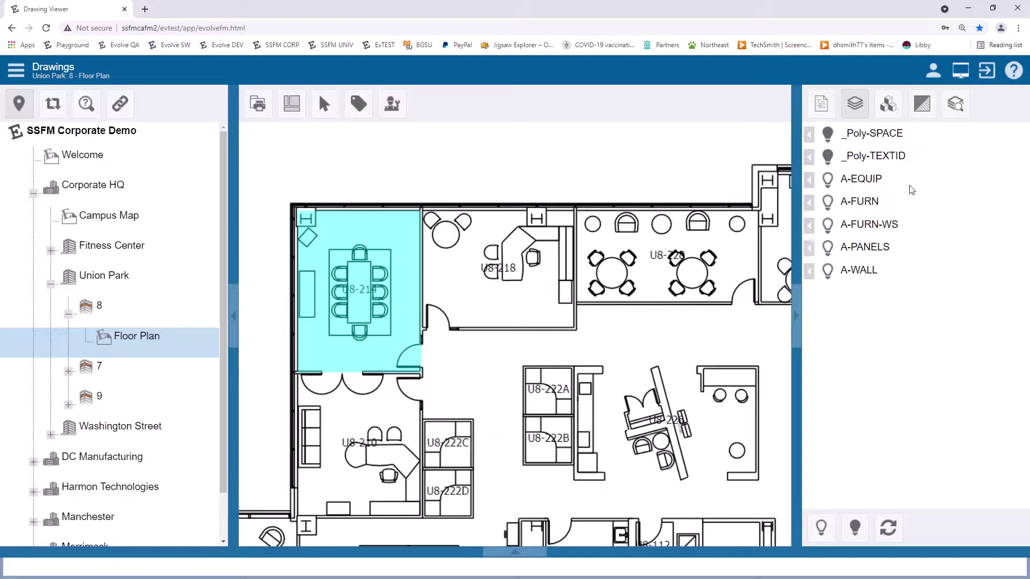
click(828, 136)
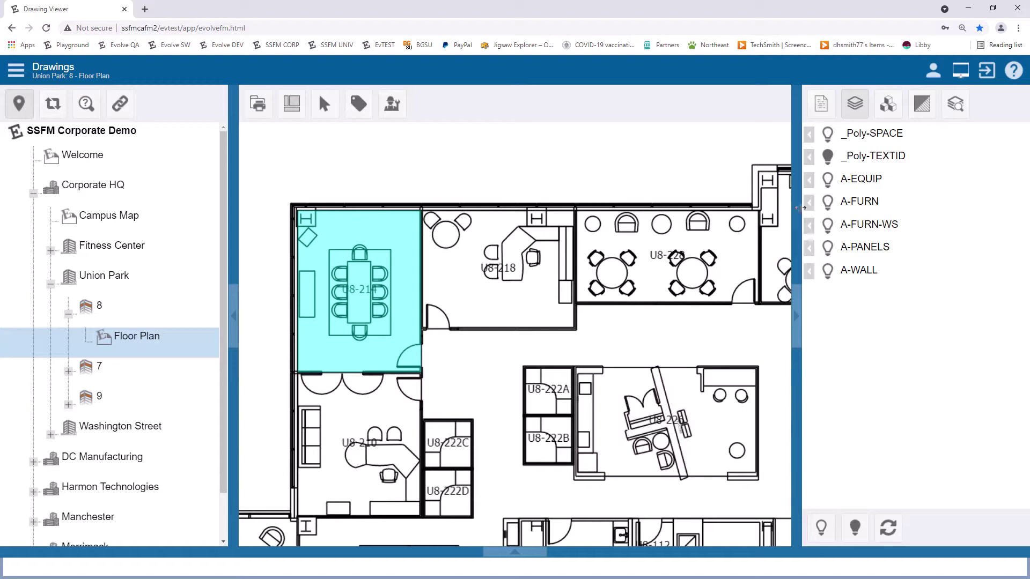
click(828, 137)
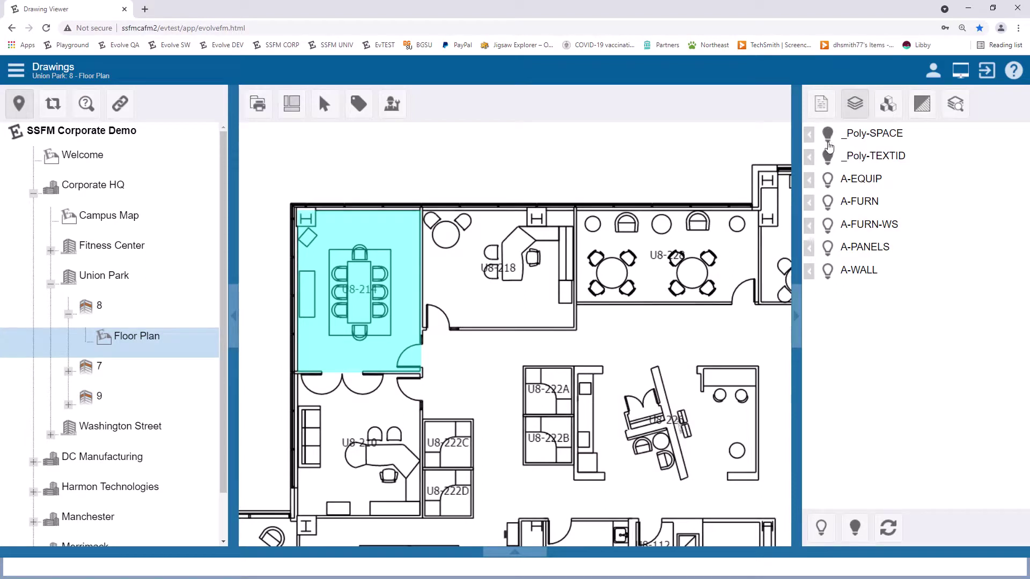
click(828, 161)
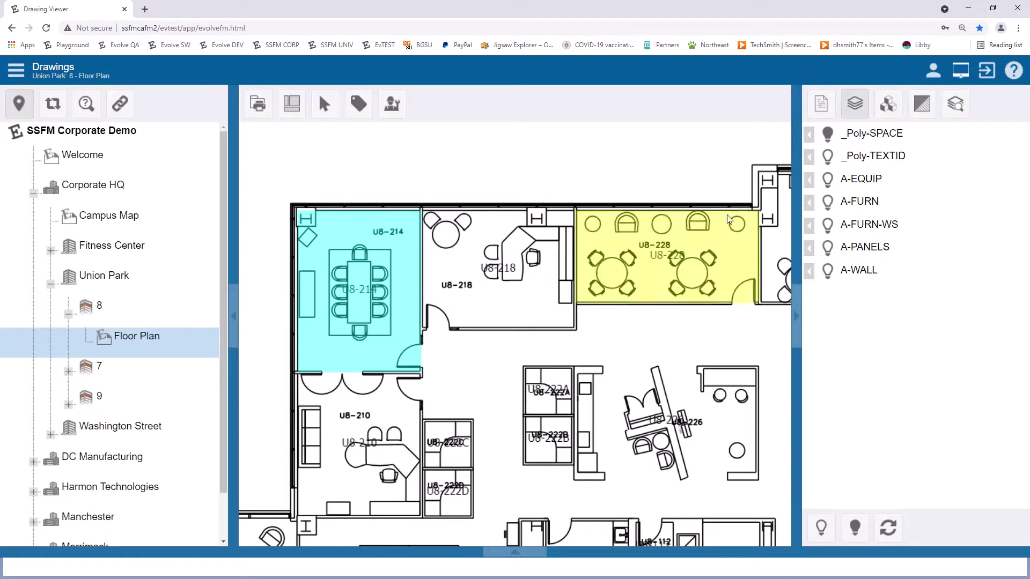
click(828, 157)
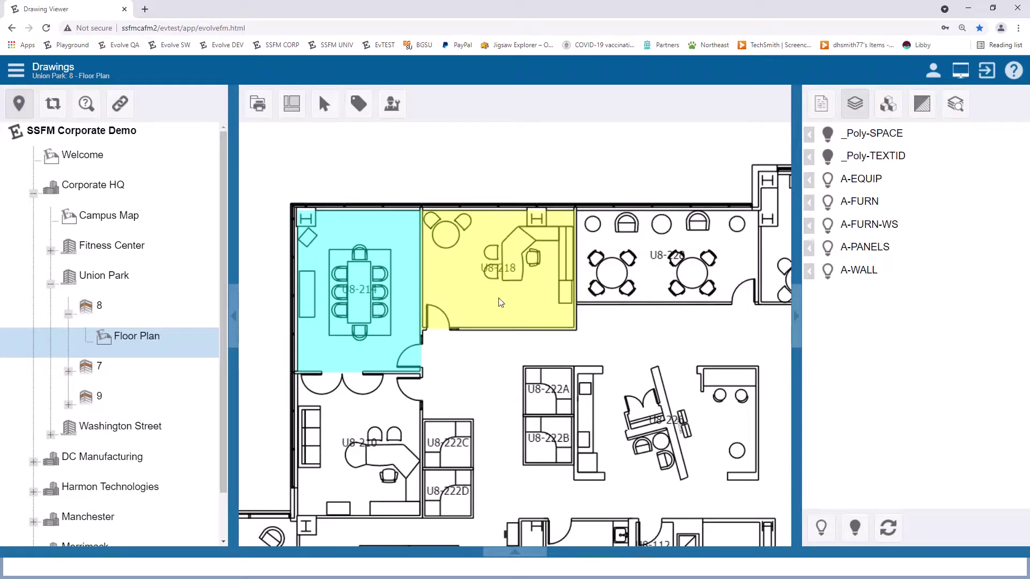
click(500, 276)
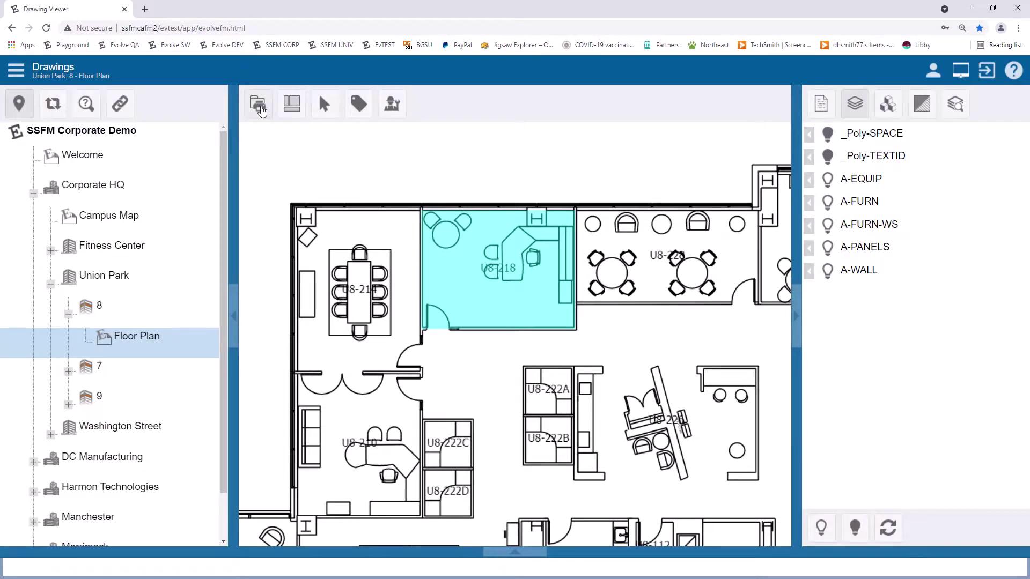
click(258, 104)
click(271, 132)
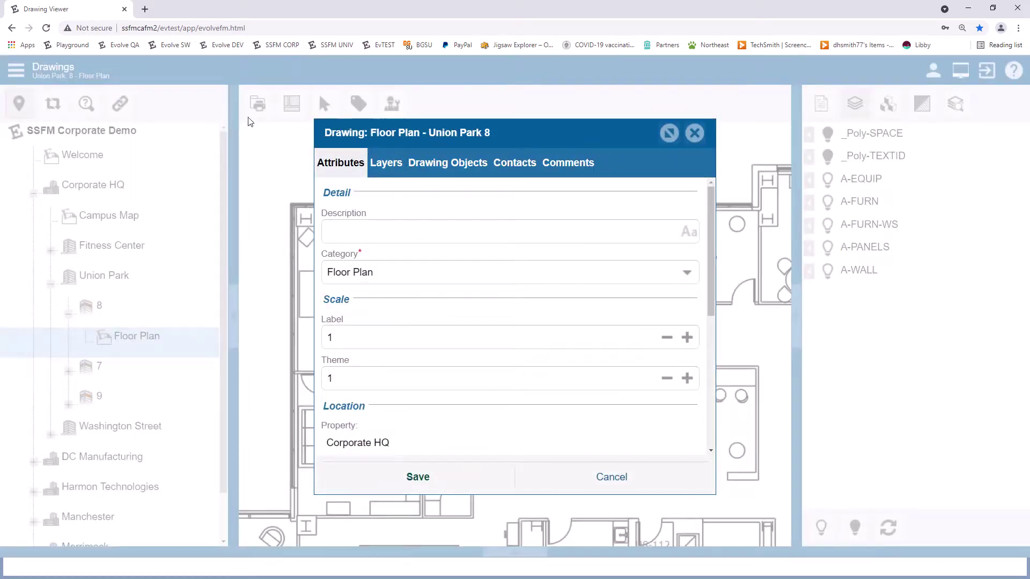
click(694, 134)
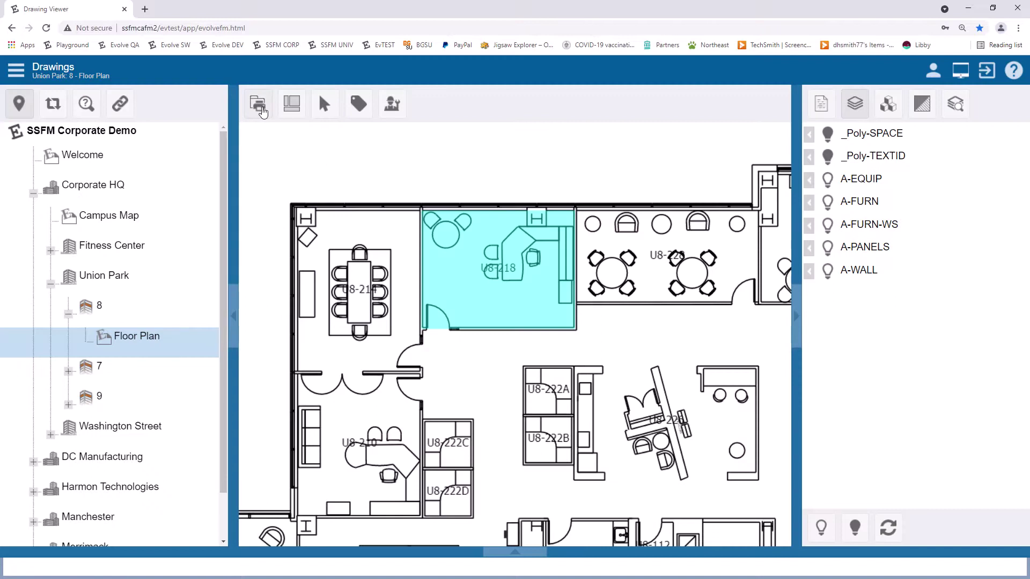
Open the drawing's attributes and make the _Poly-TEXTID layer unavailable in the drawing viewer.
click(261, 111)
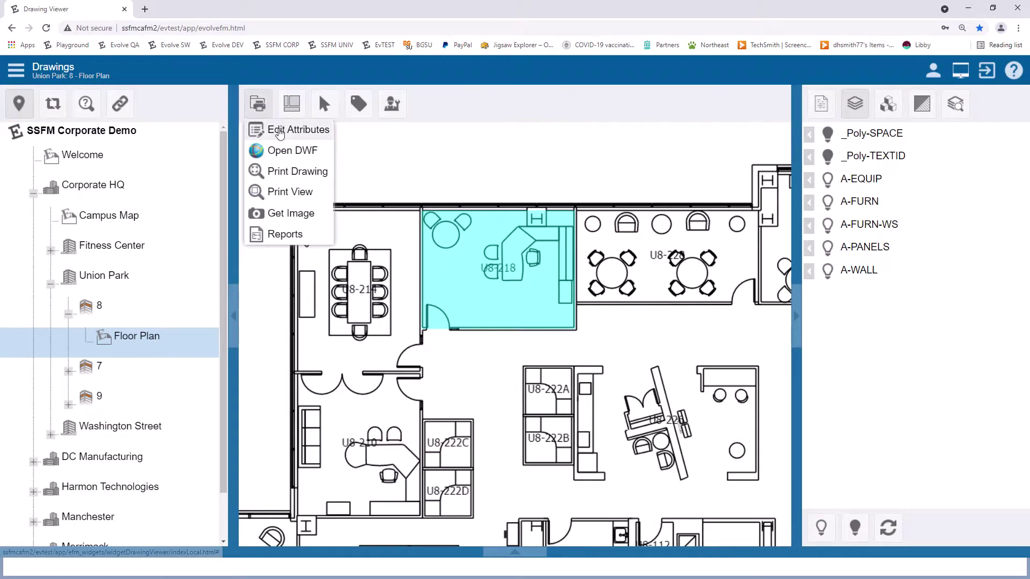
click(280, 134)
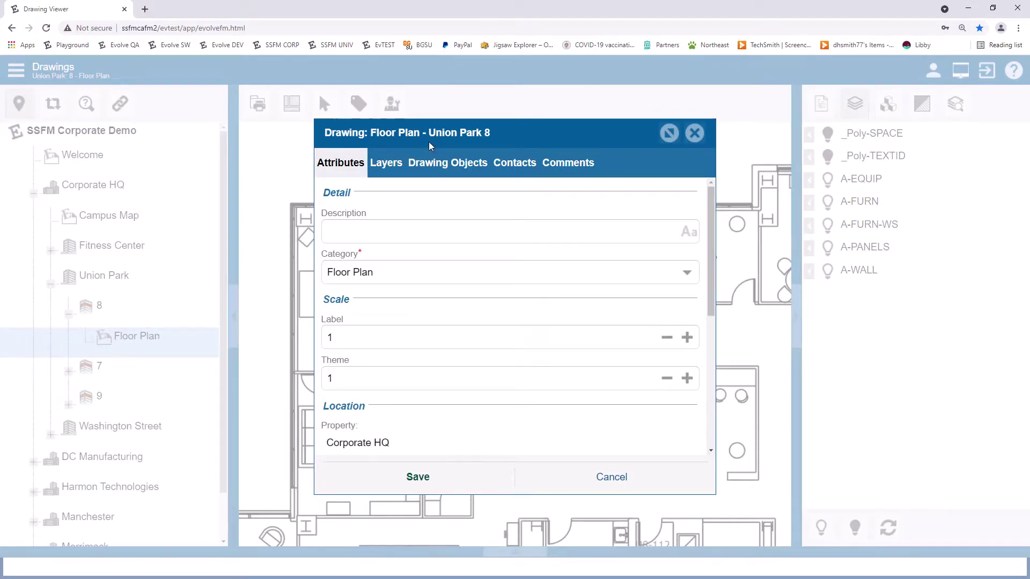
click(385, 163)
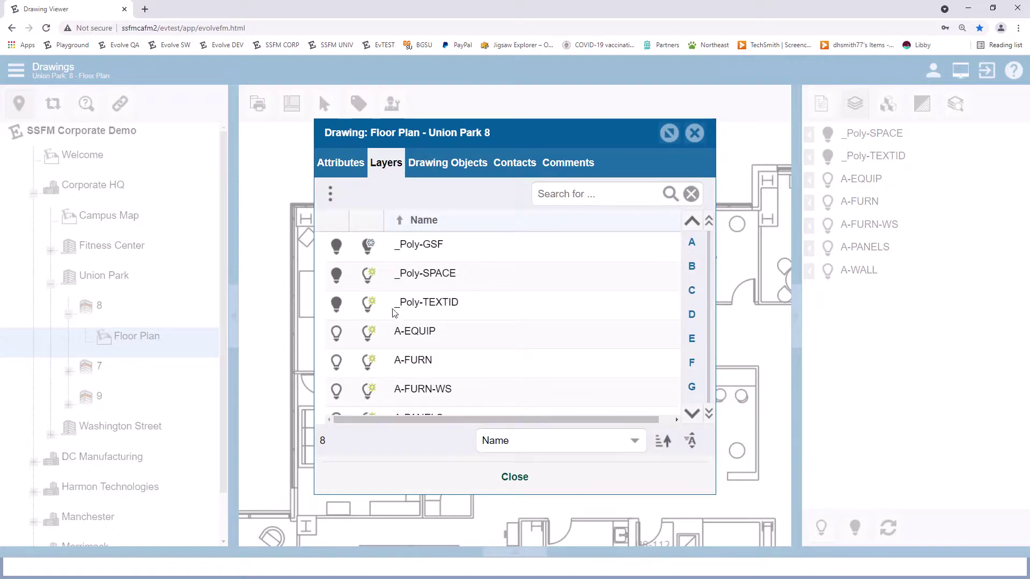
click(369, 305)
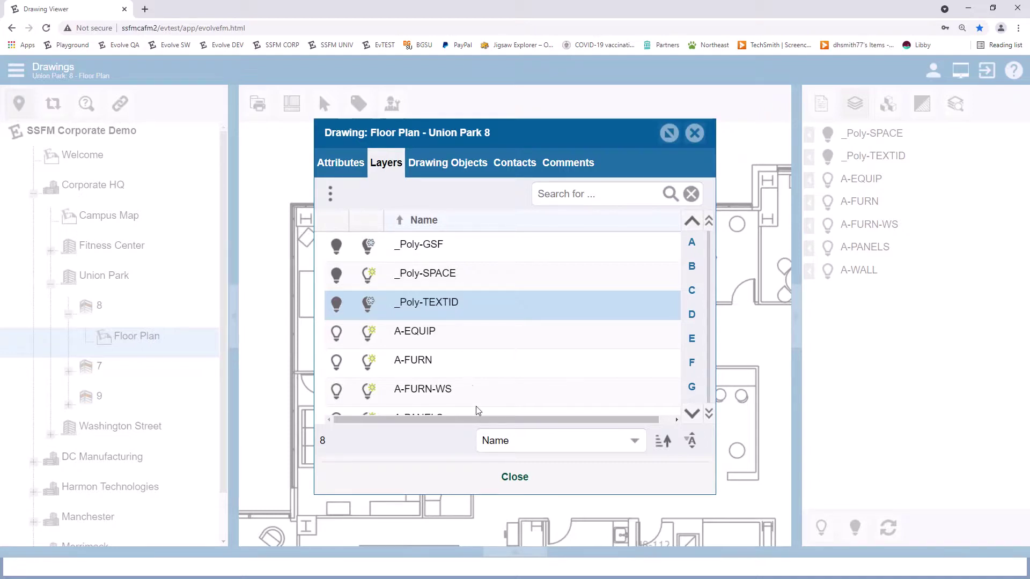
click(514, 477)
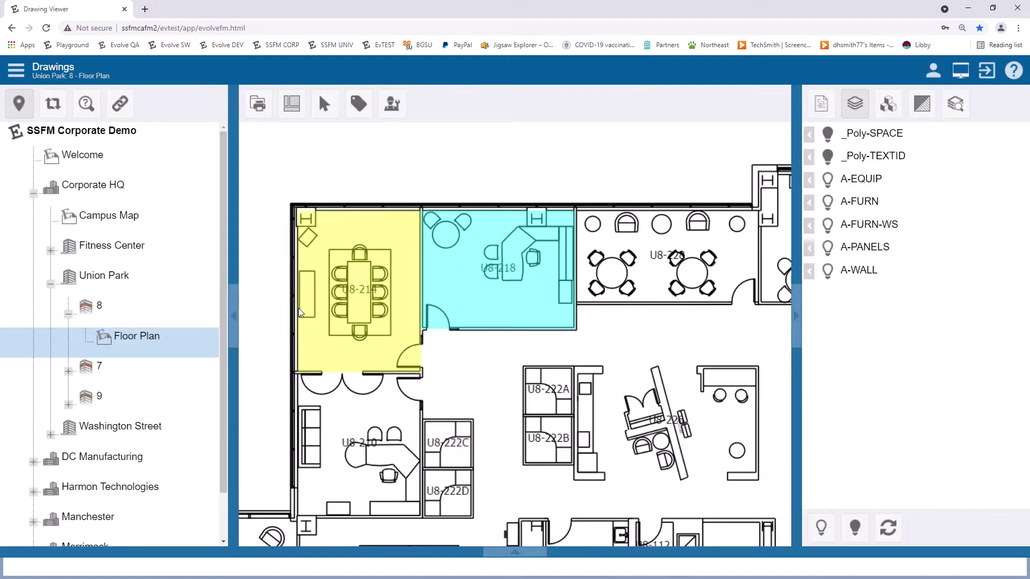
Reload the Union Park floor 8 floor plan and check its layer list and the space labels in the upper-left rooms.
click(119, 315)
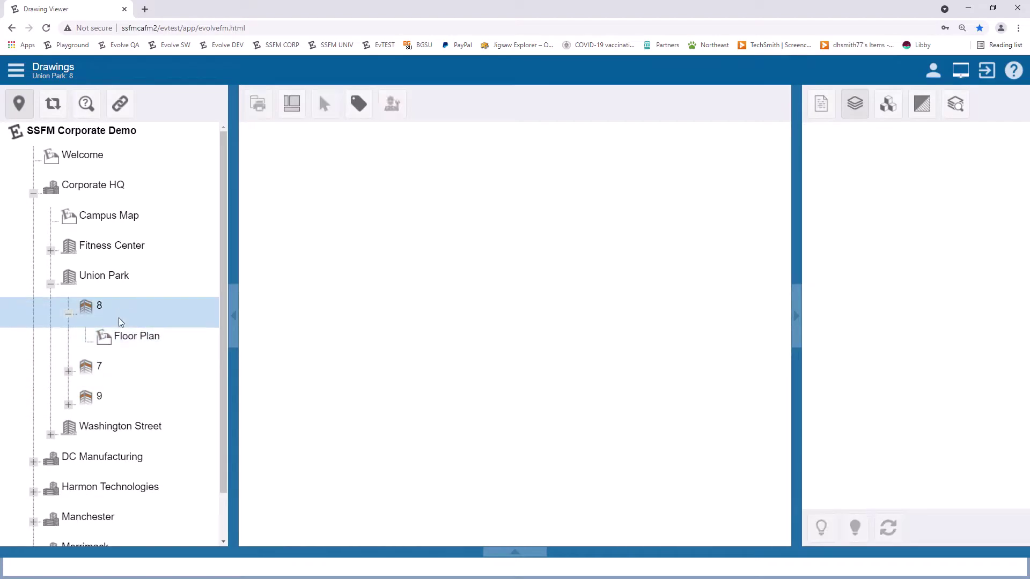
click(128, 342)
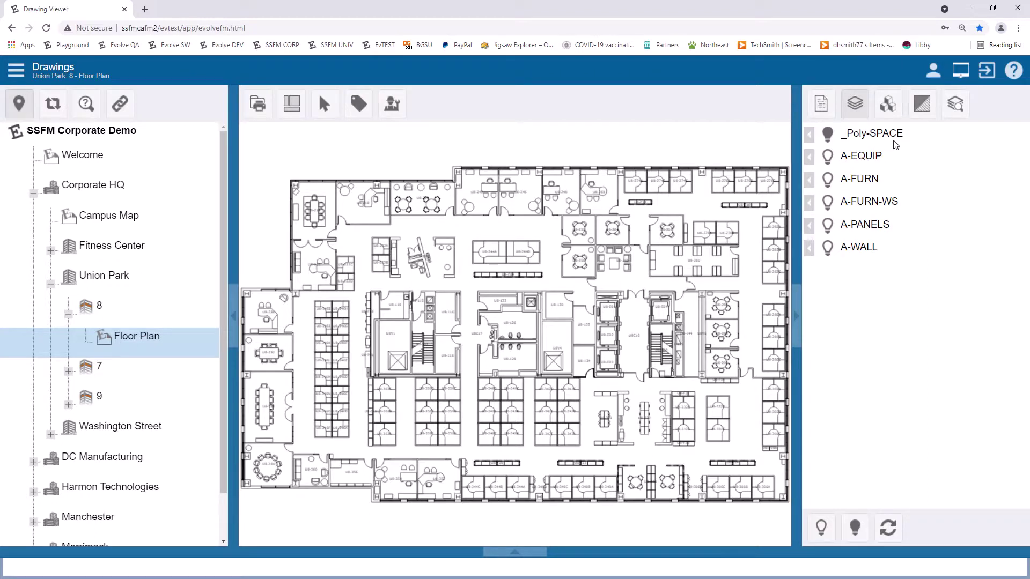
right_click(286, 150)
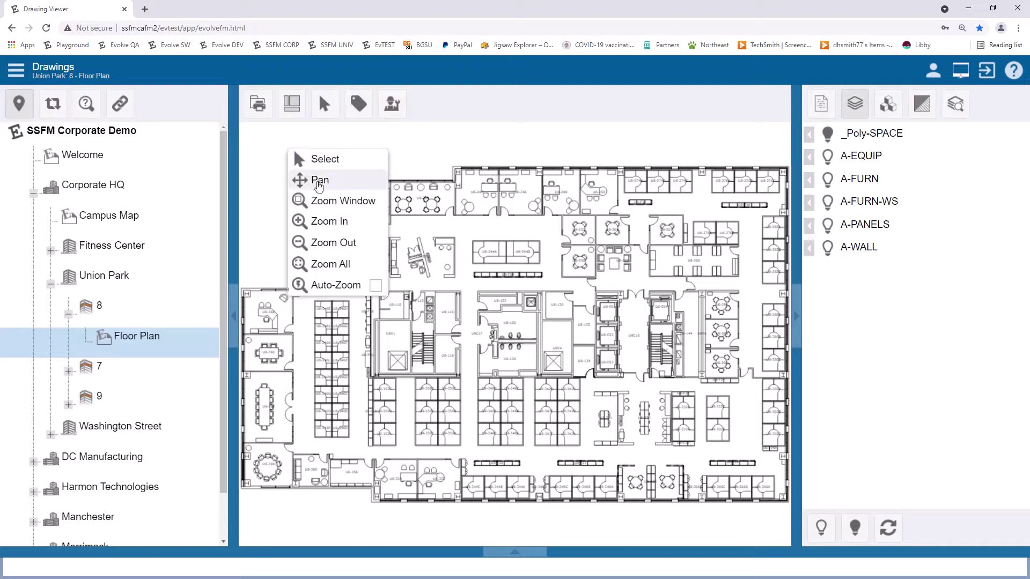
click(322, 201)
drag(282, 155, 462, 293)
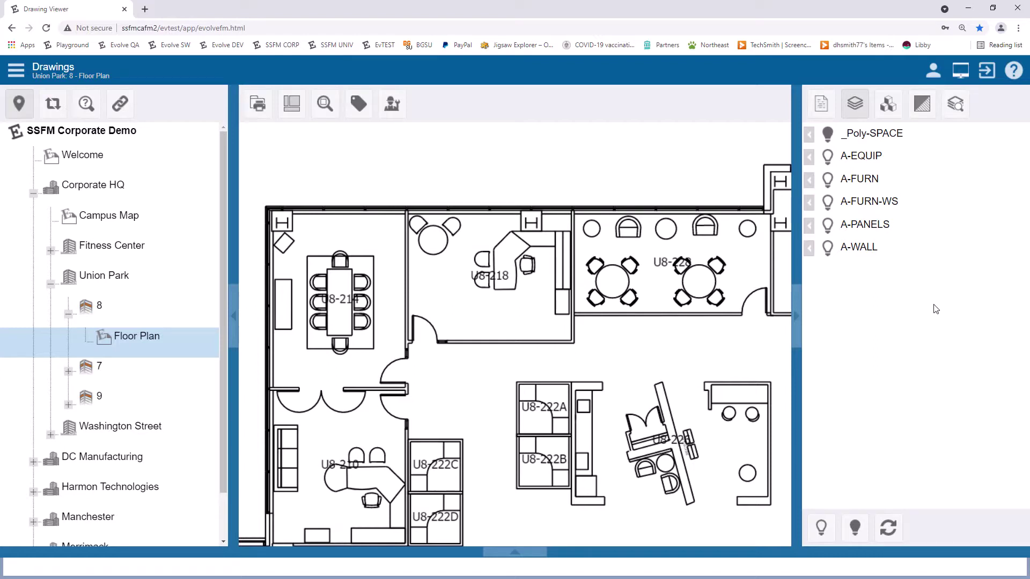
Collapse floor 8 in the location tree and open the list of floors in the Space module.
click(68, 315)
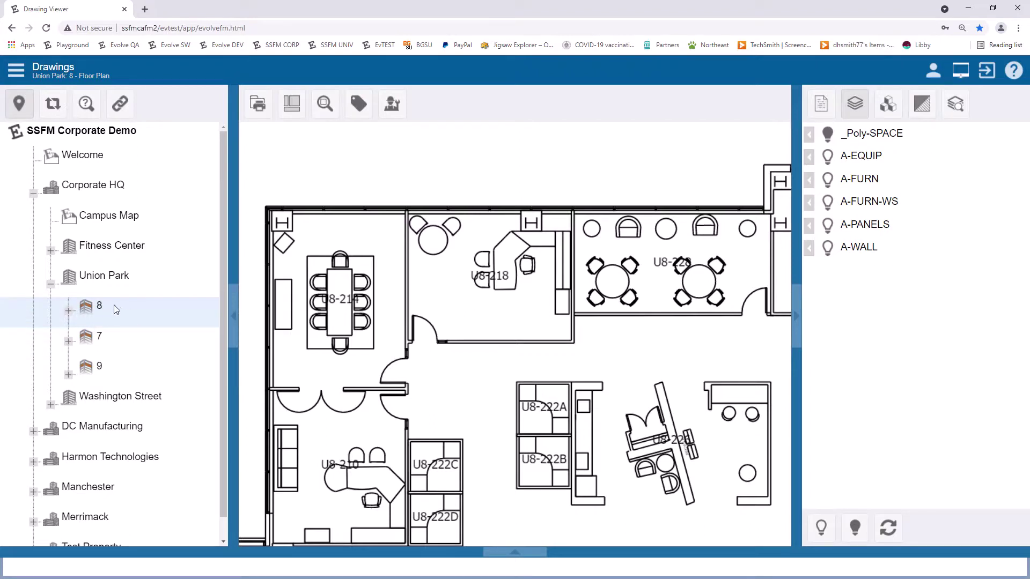
click(16, 71)
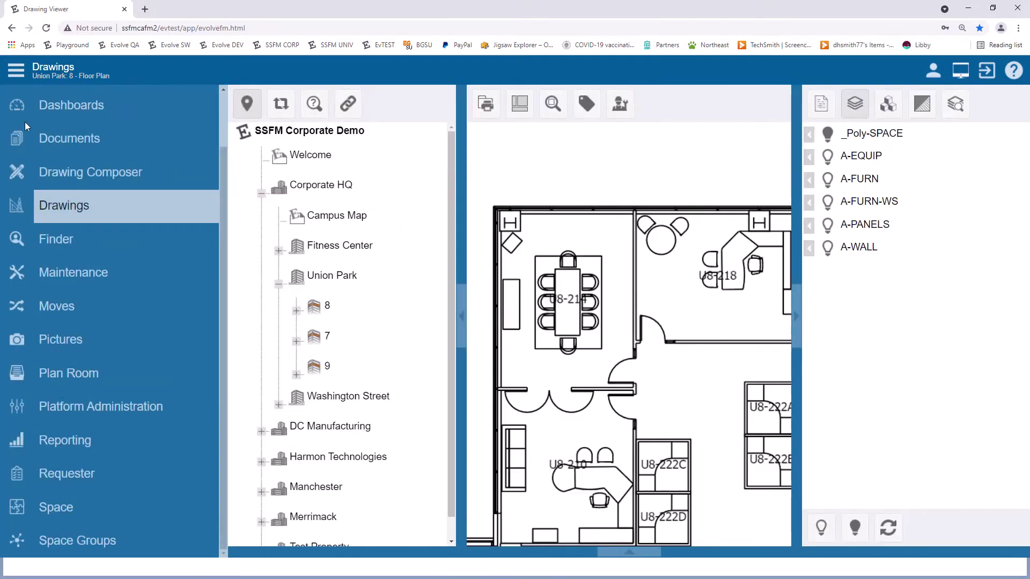
click(74, 514)
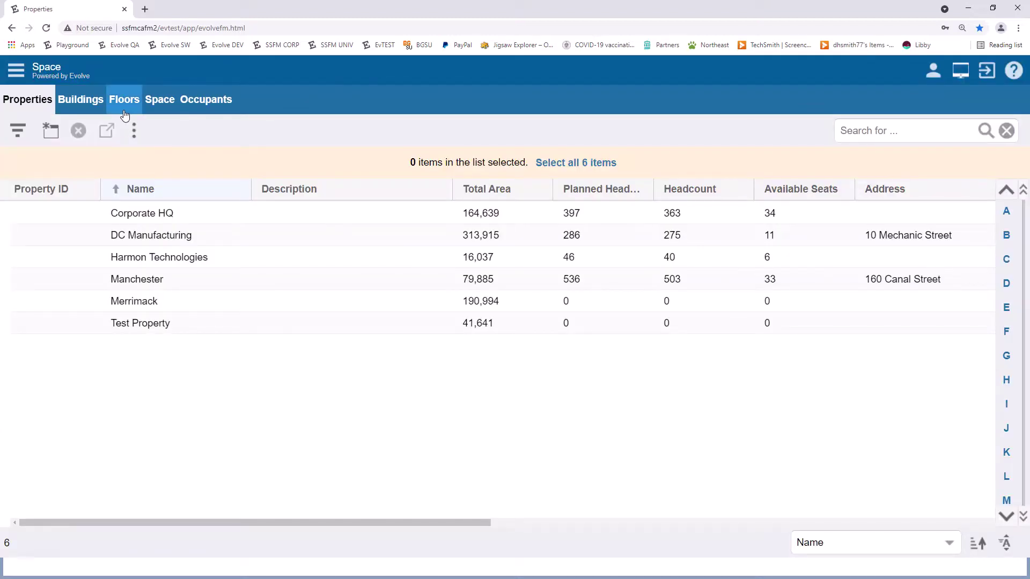
click(124, 100)
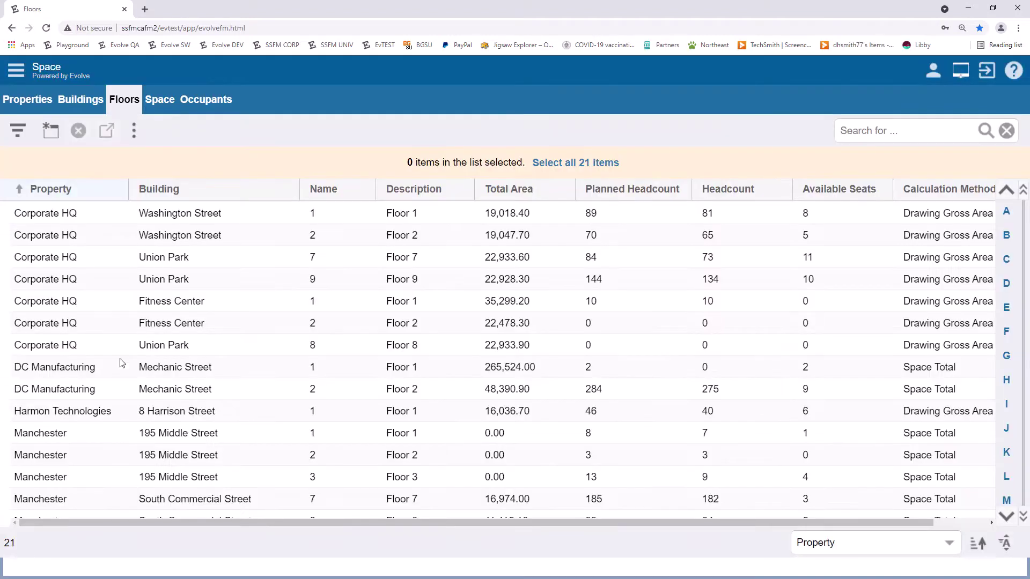
Open the Union Park floor 8 record, set its sort order to 2 and save it.
click(177, 348)
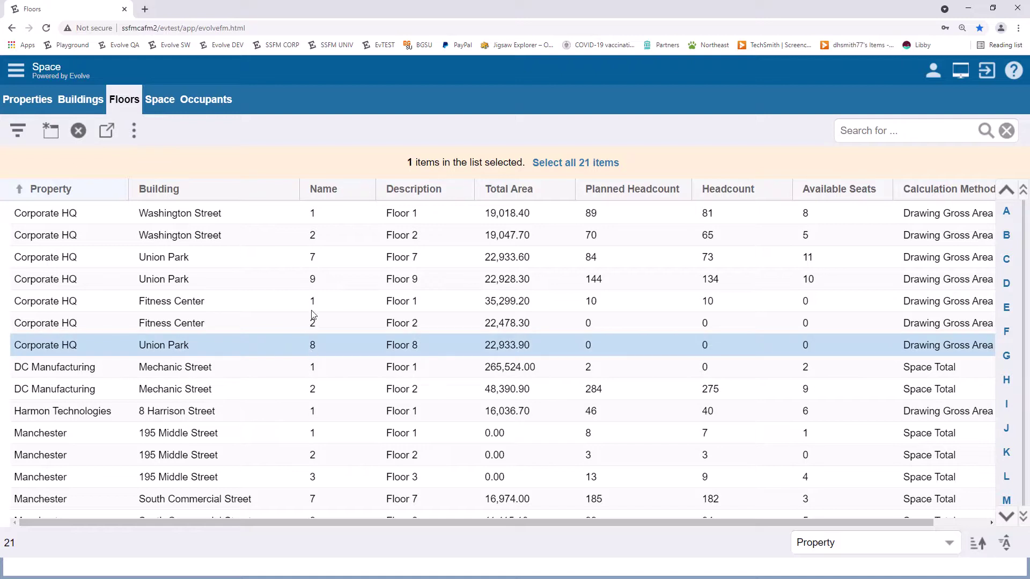
double_click(316, 351)
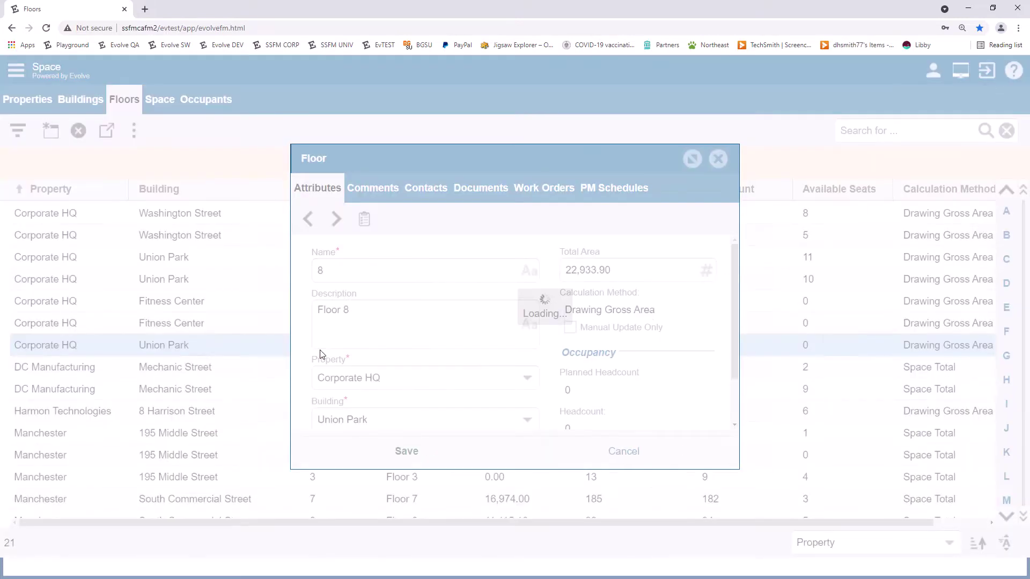
scroll(372, 270, down, 1)
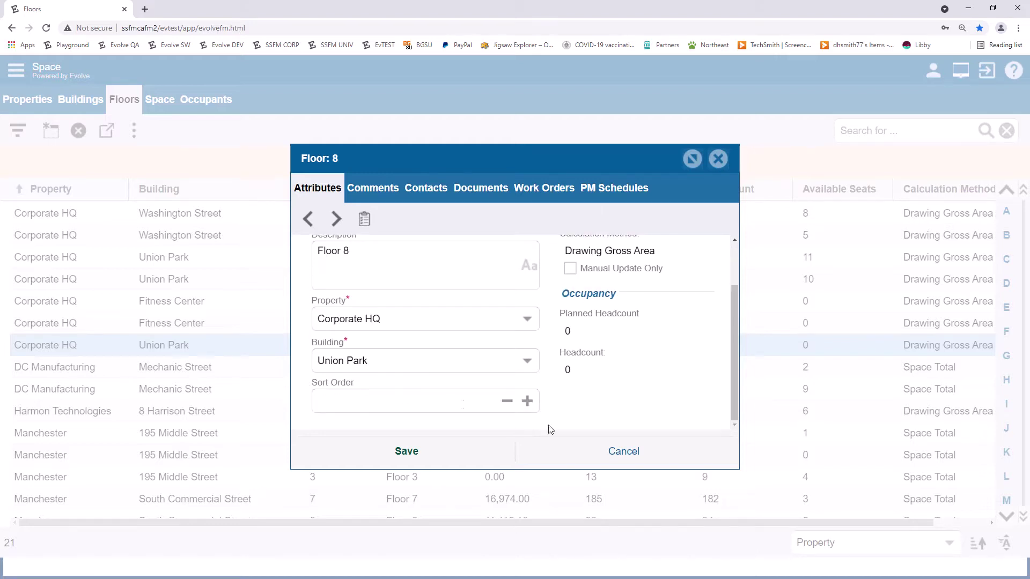
click(528, 402)
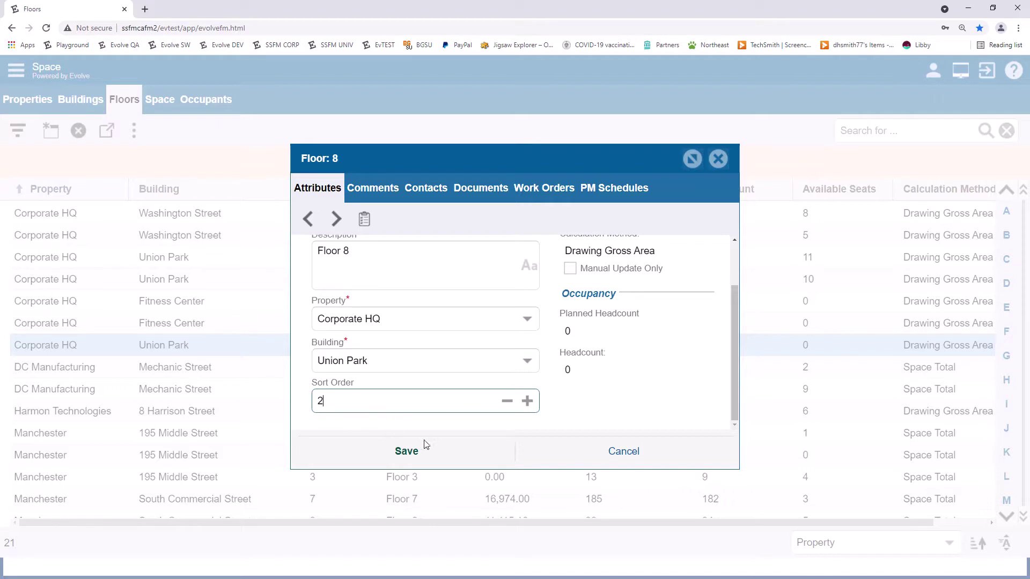
click(417, 454)
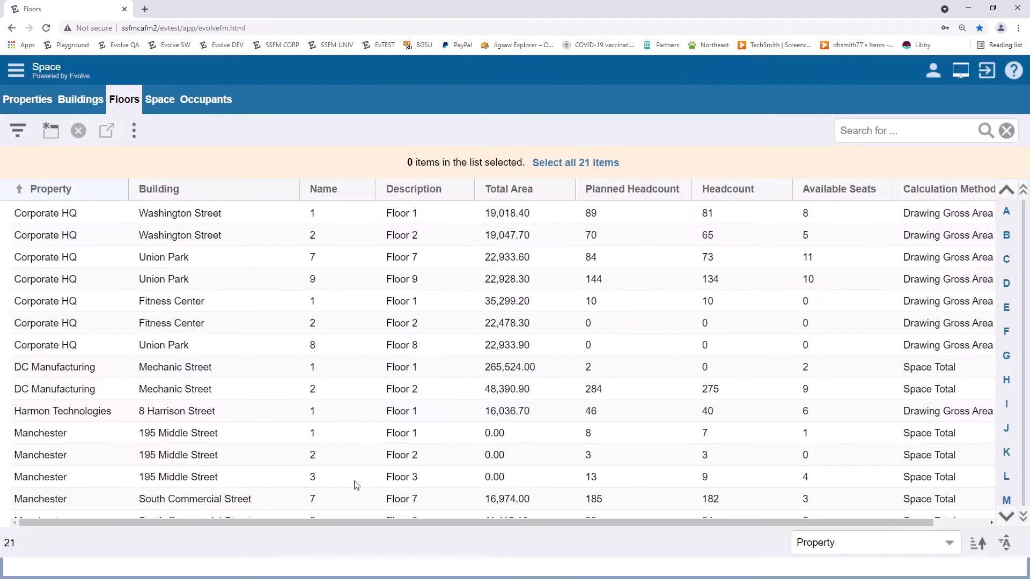
Check the sort order in the Union Park floor 9 and floor 7 records, closing each without changes.
double_click(287, 284)
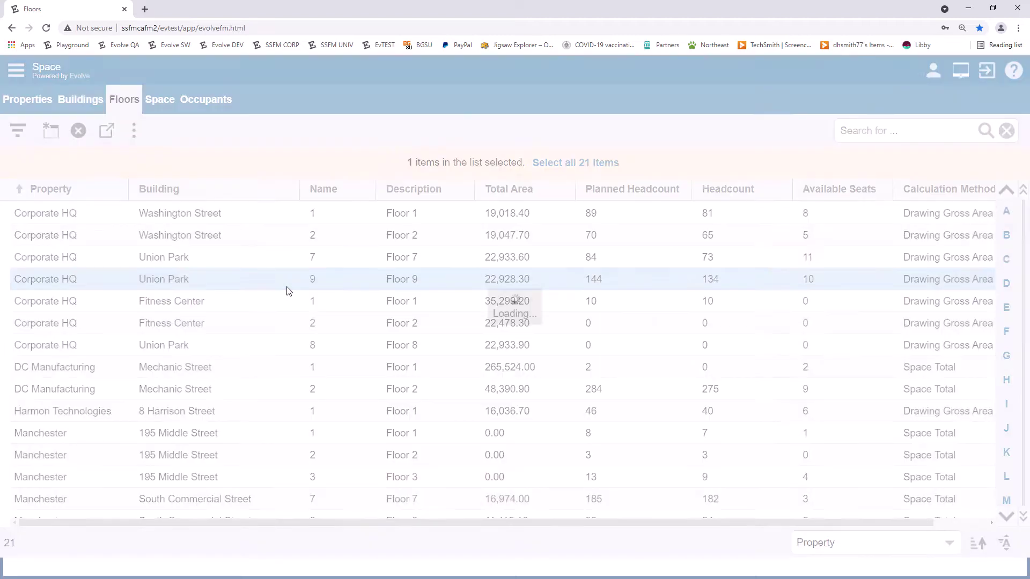
scroll(369, 385, down, 1)
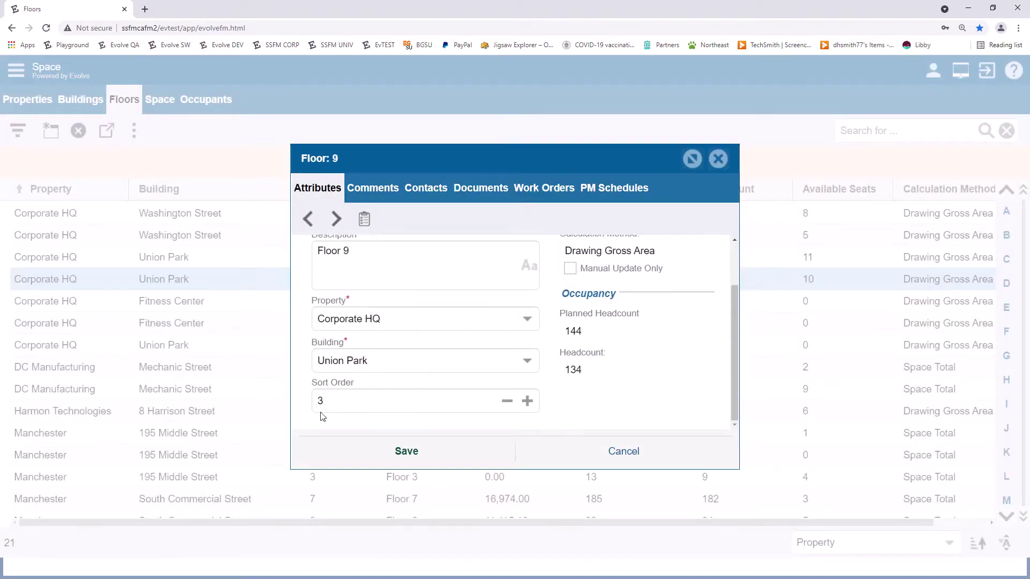
click(613, 453)
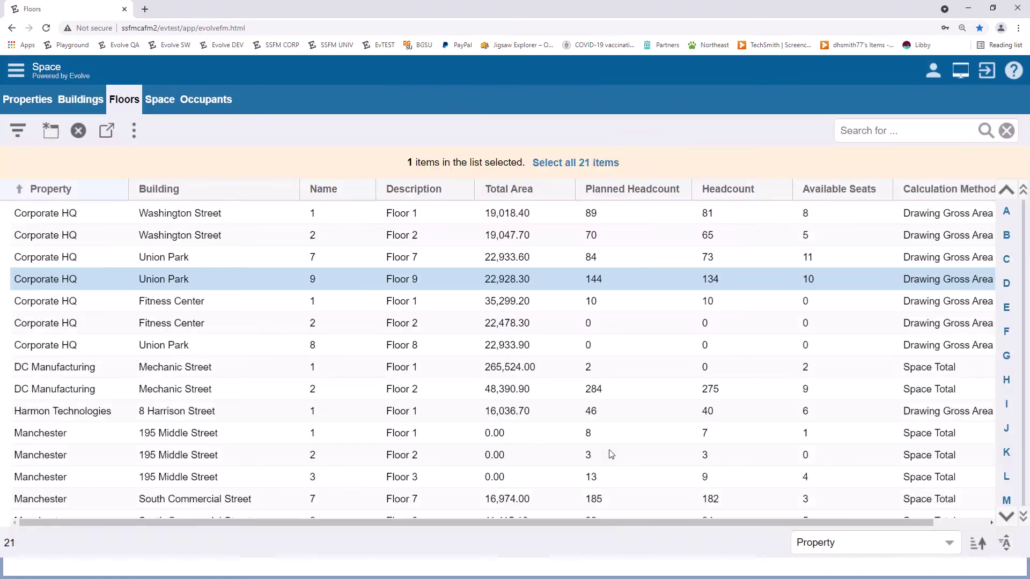
double_click(321, 262)
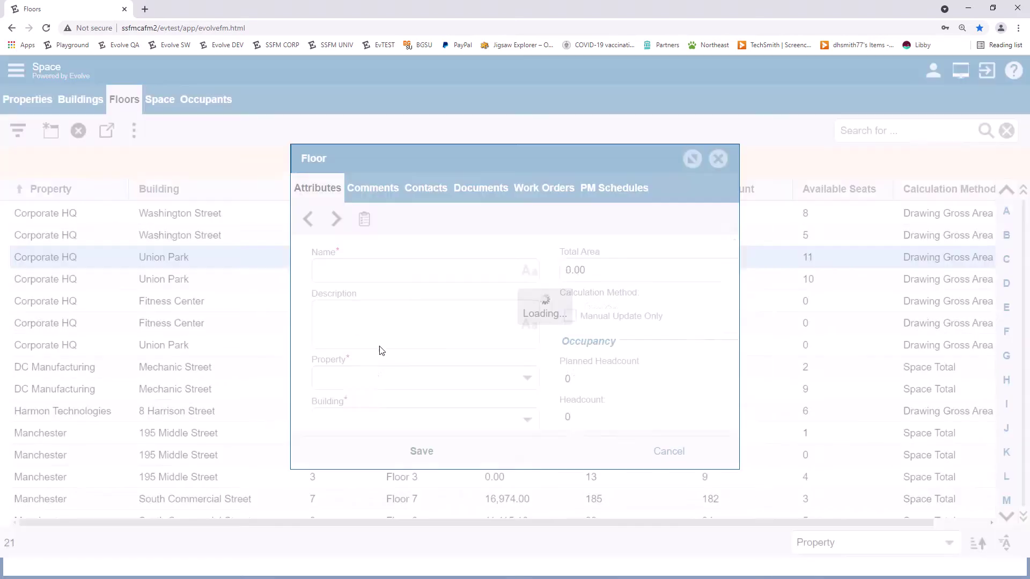
scroll(361, 356, down, 3)
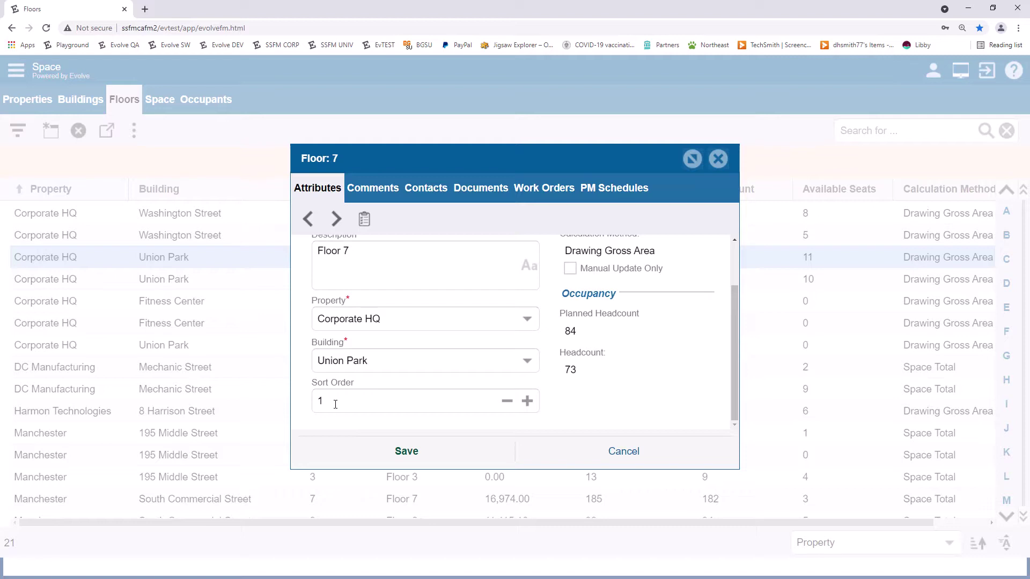
click(625, 453)
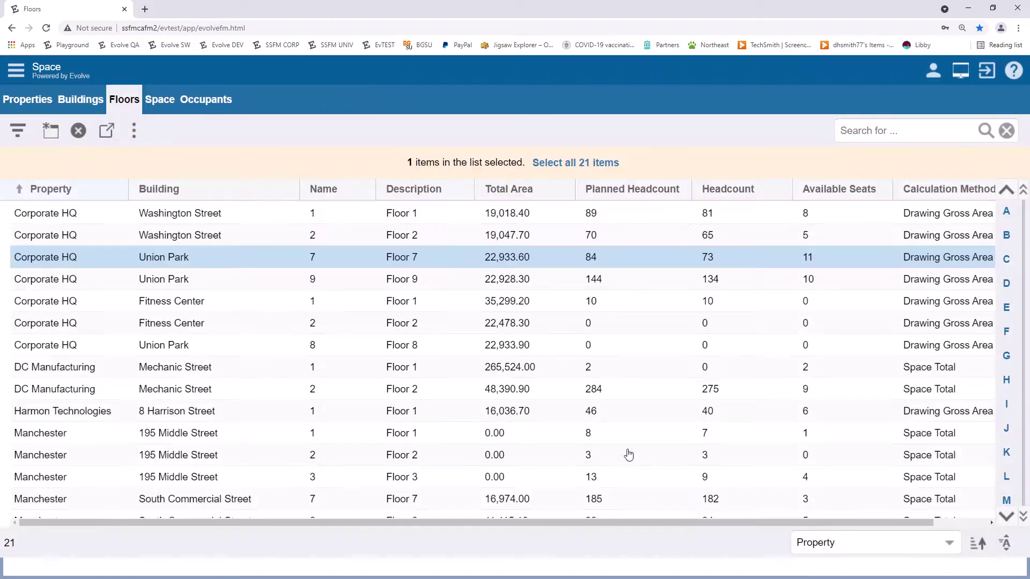
Review the total area and calculation method in the Union Park floor 8 record, and close it without changes.
click(346, 345)
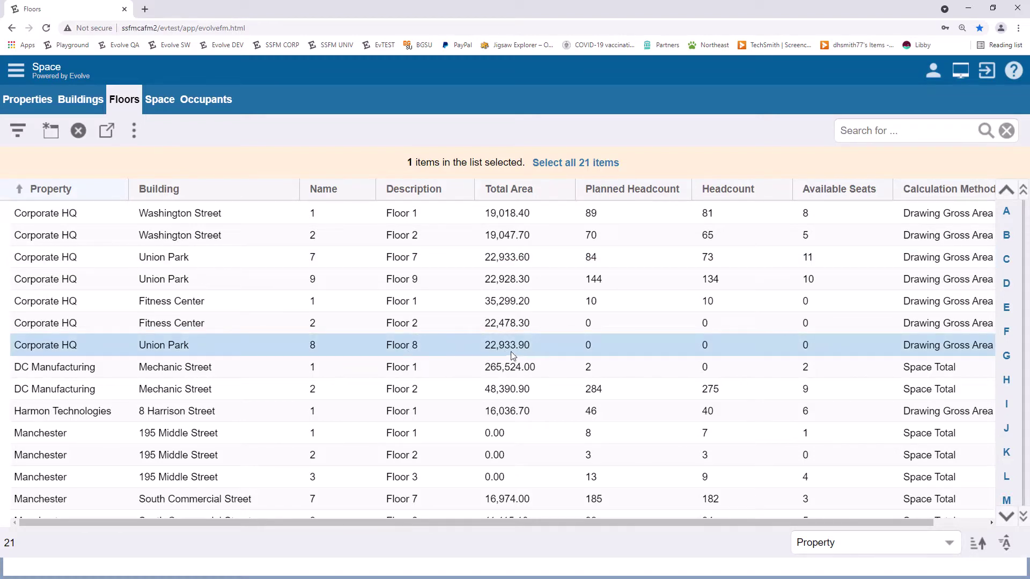
double_click(295, 345)
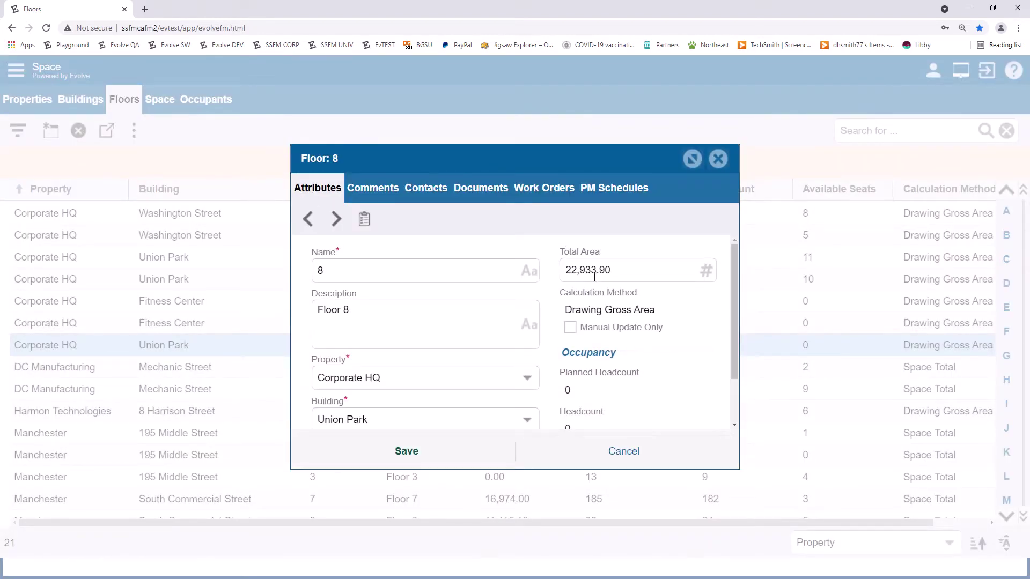
click(629, 268)
drag(567, 310, 656, 312)
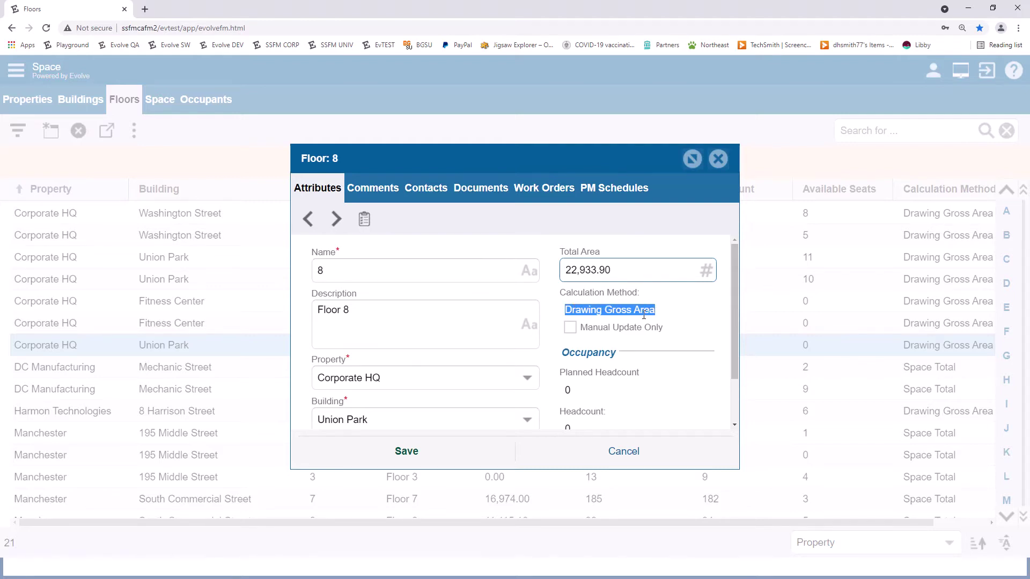
click(648, 456)
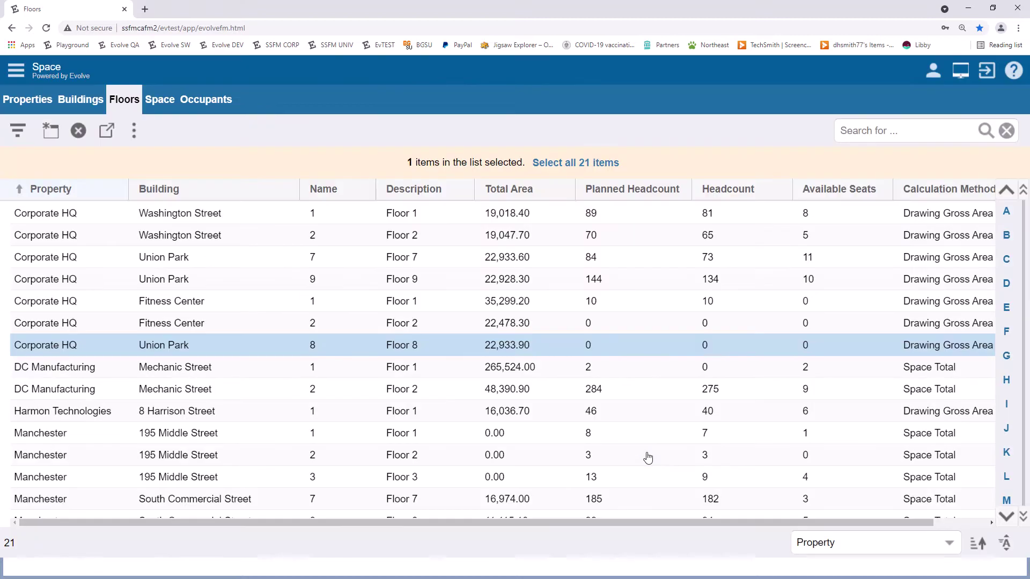
Compare the calculation methods of the remaining floors, starting with floor 1 of Mechanic Street.
click(914, 374)
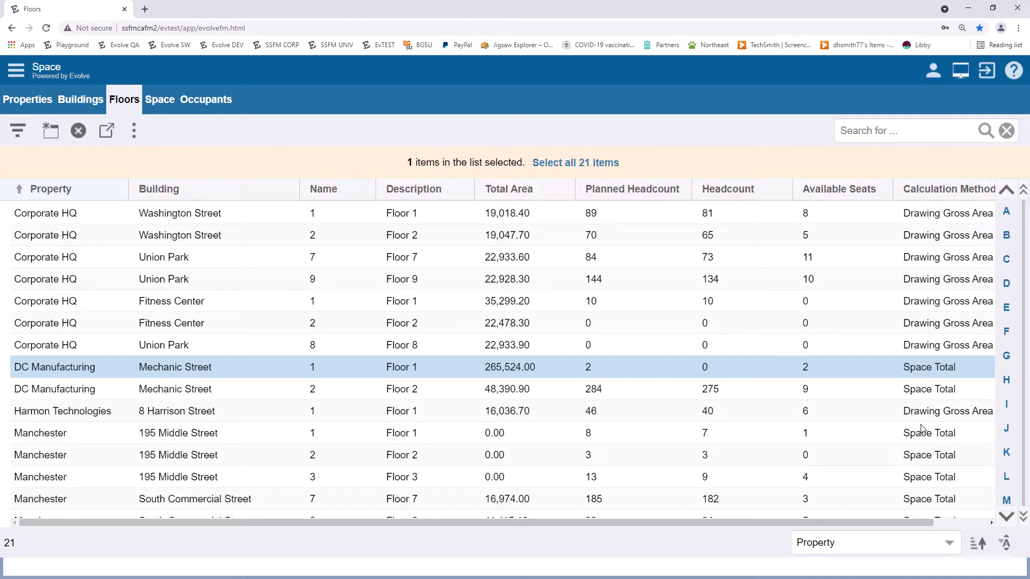
scroll(922, 429, down, 3)
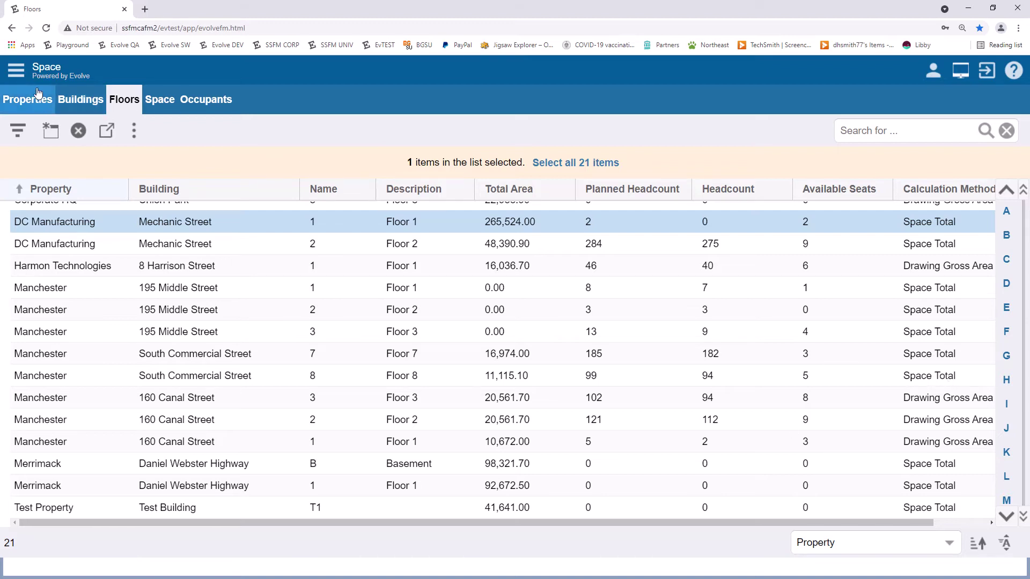
Switch to the Drawings module and expand Corporate HQ and Union Park to check the floor order.
click(17, 78)
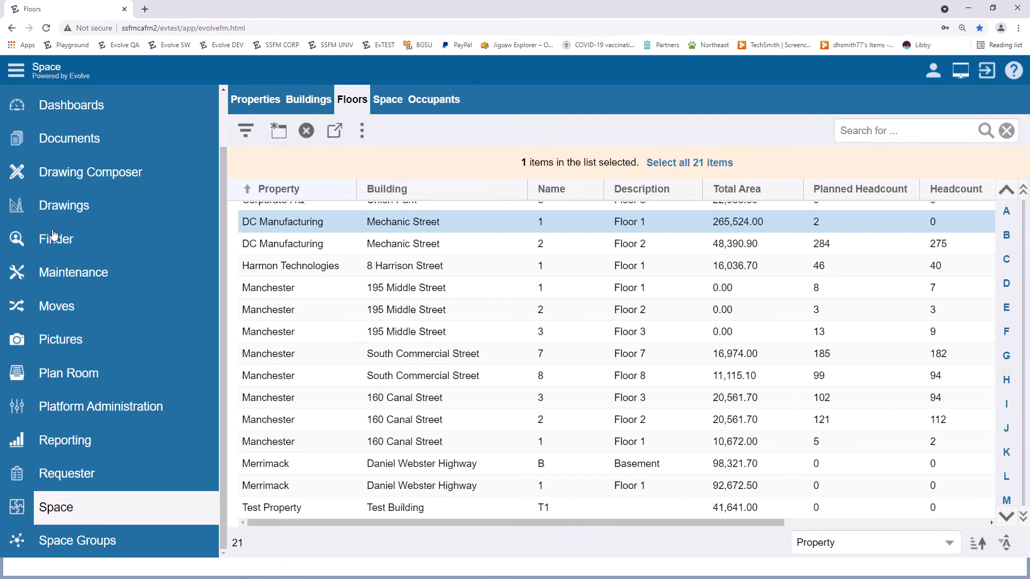
click(56, 207)
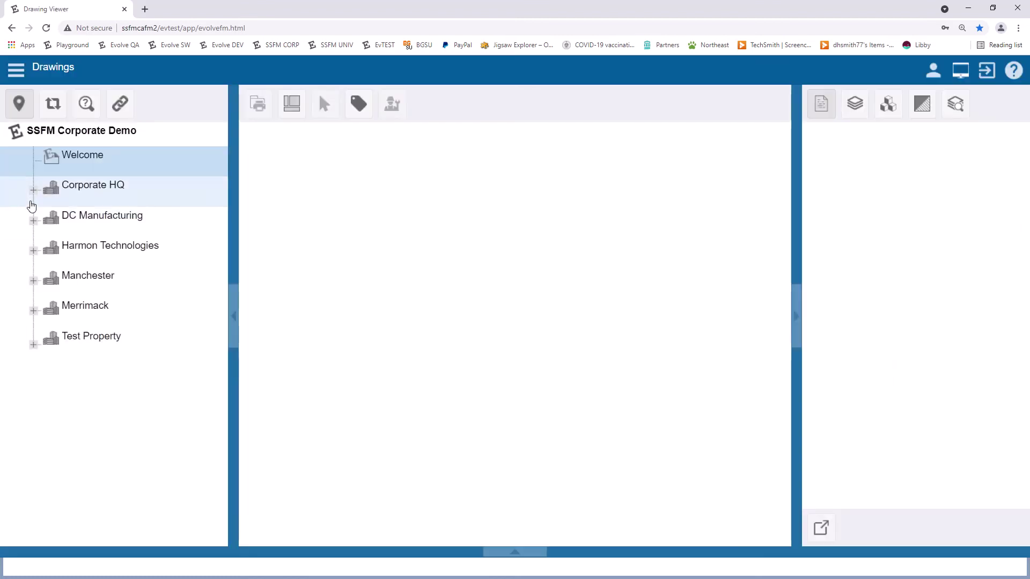
click(33, 190)
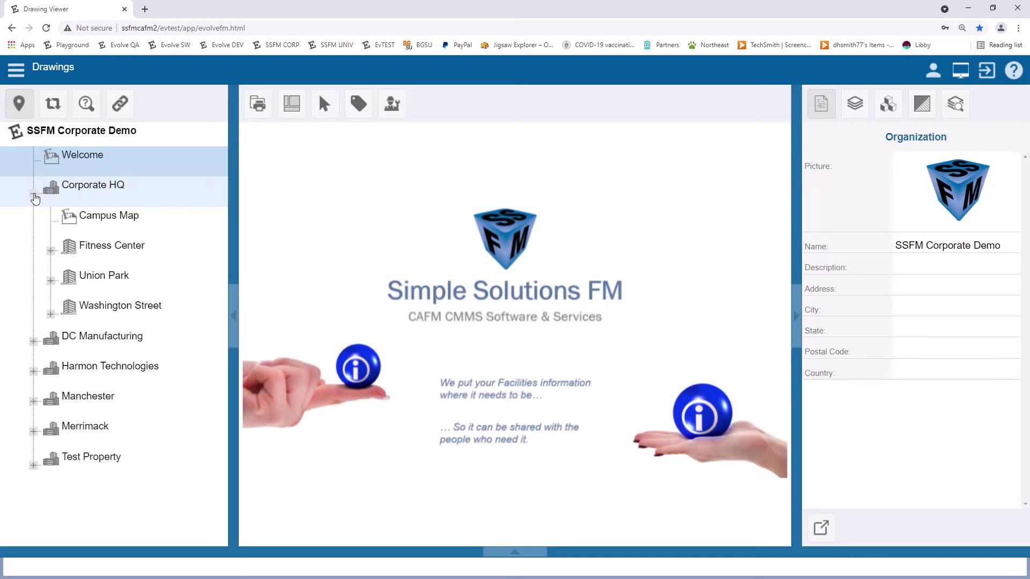
click(50, 282)
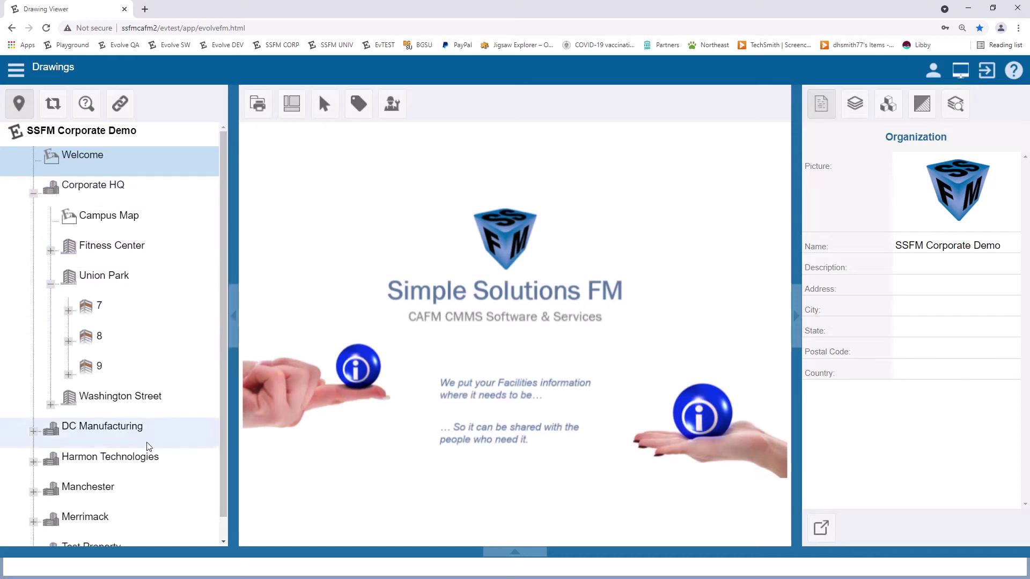